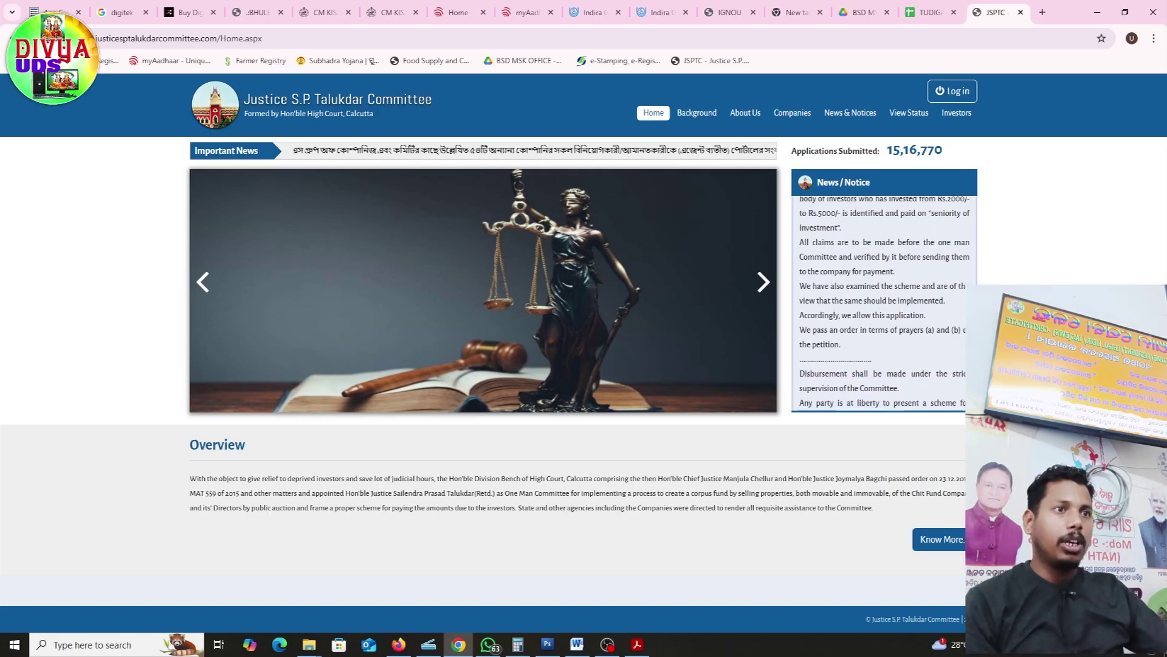
Search the Investors page using the investor's name, certificate number and the captcha
{"action": "left_click", "coordinate": [957, 112]}
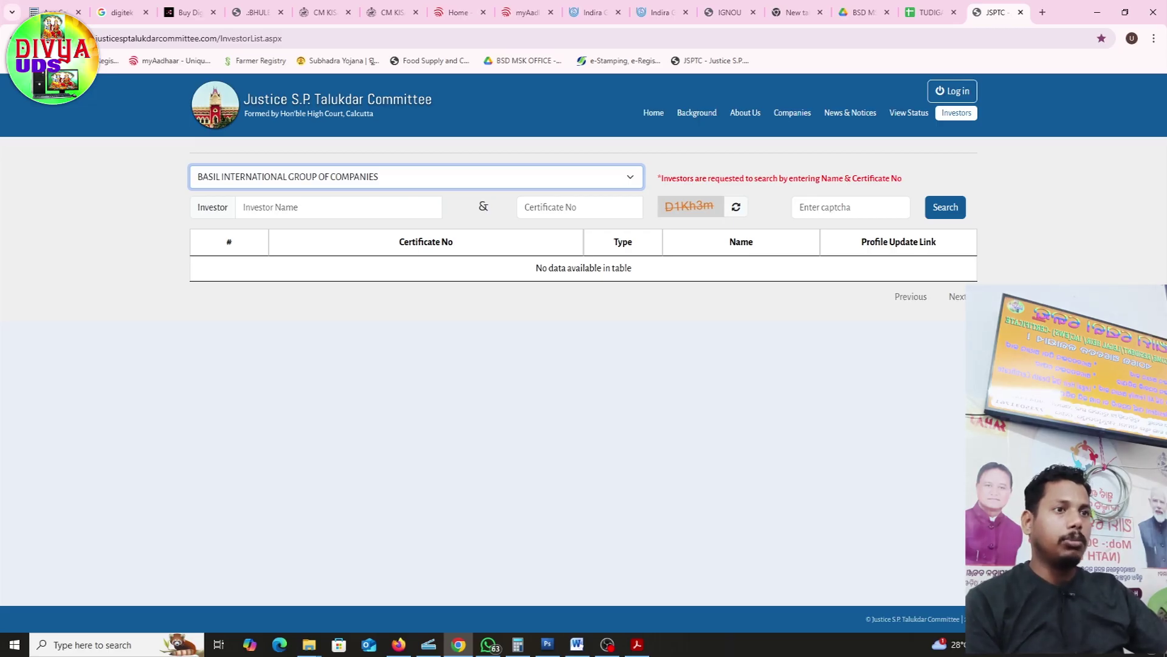
{"action": "left_click", "coordinate": [339, 207]}
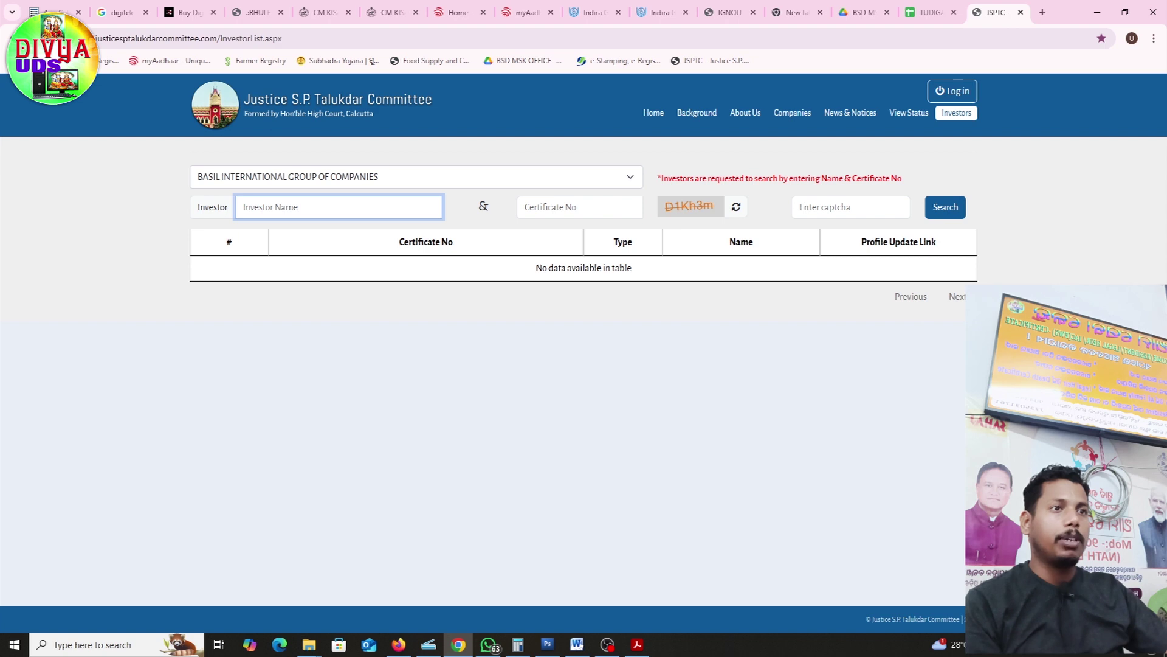
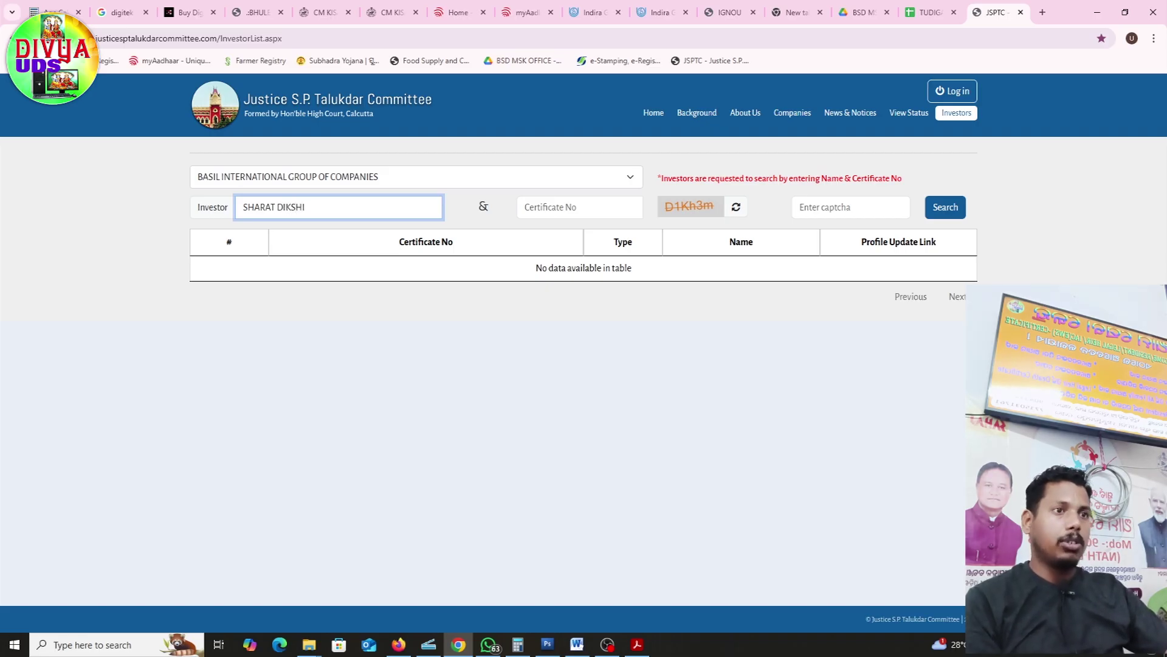
{"action": "left_click", "coordinate": [579, 206]}
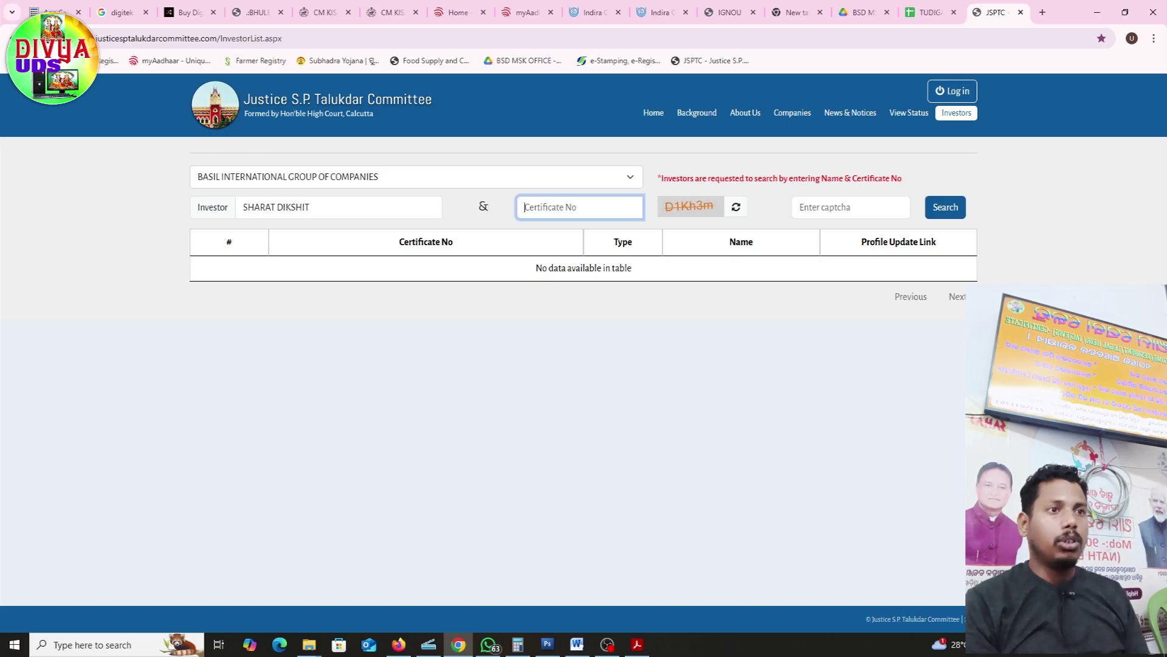
{"action": "left_click", "coordinate": [851, 207]}
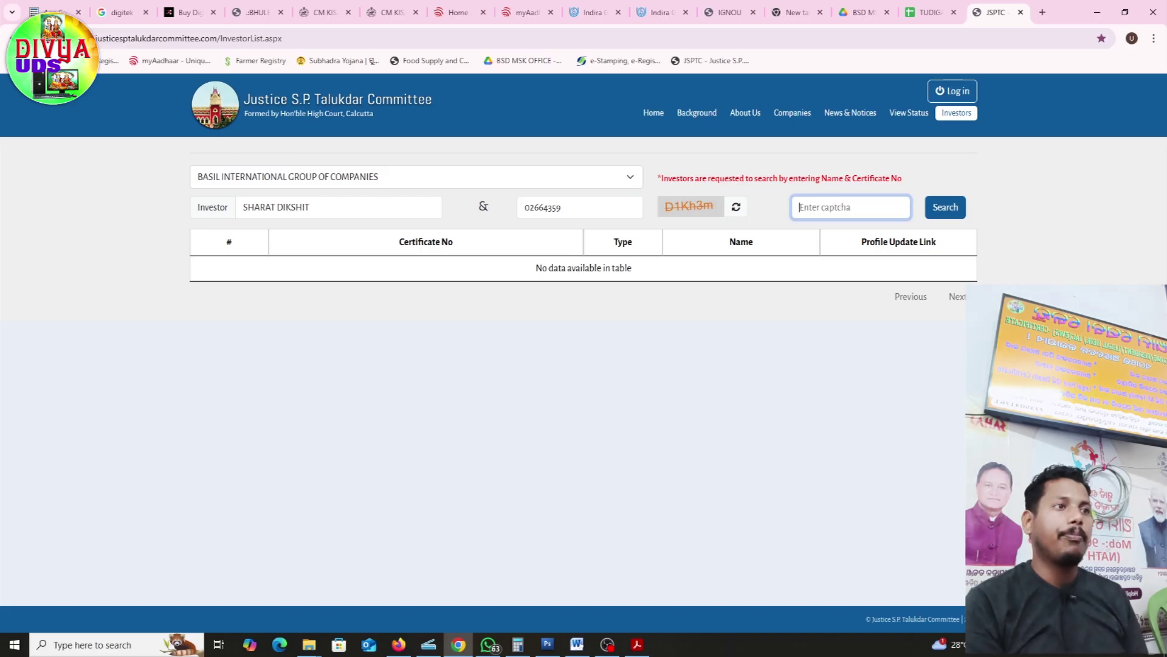
{"action": "type", "text": "D"}
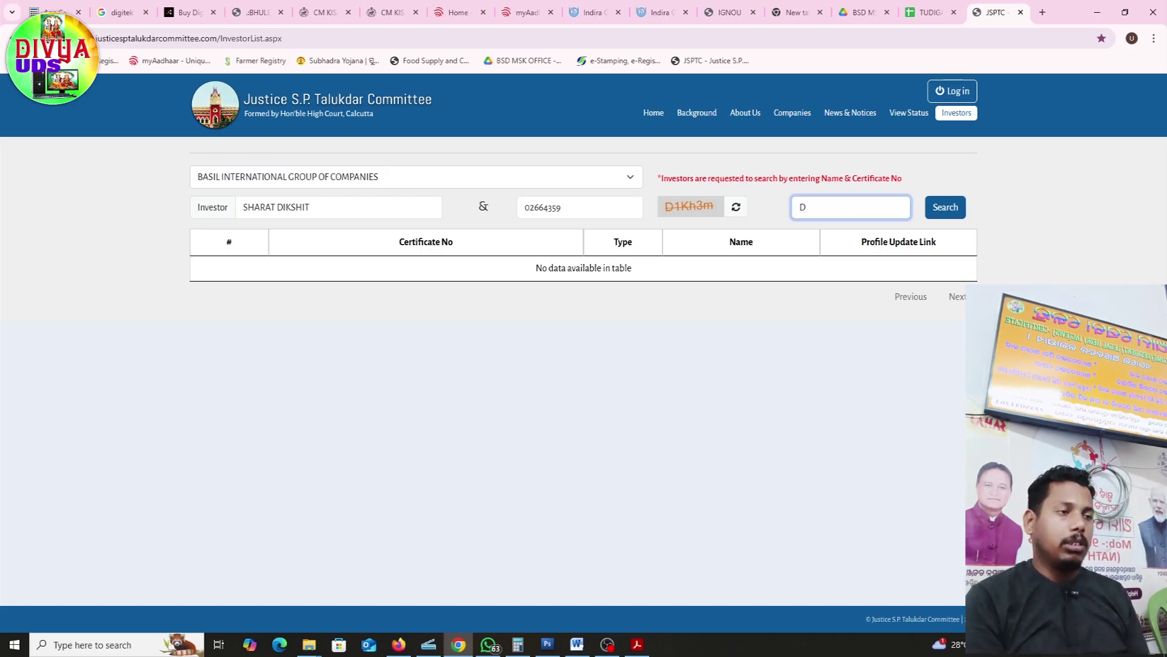
{"action": "type", "text": "1K"}
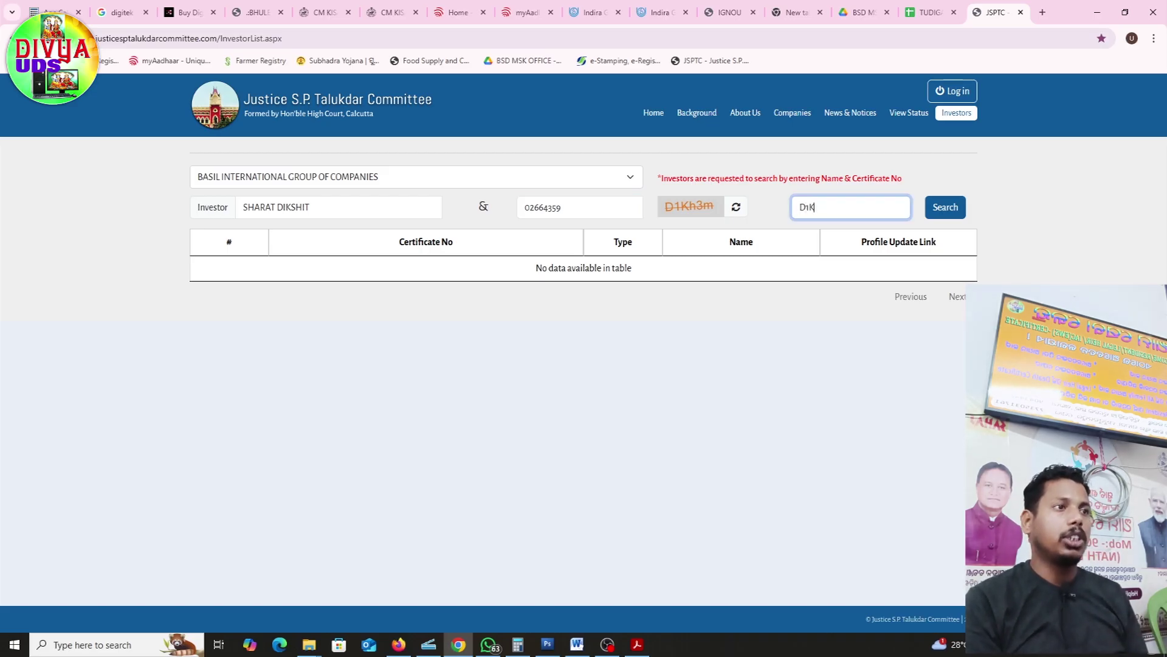
{"action": "type", "text": "h3m"}
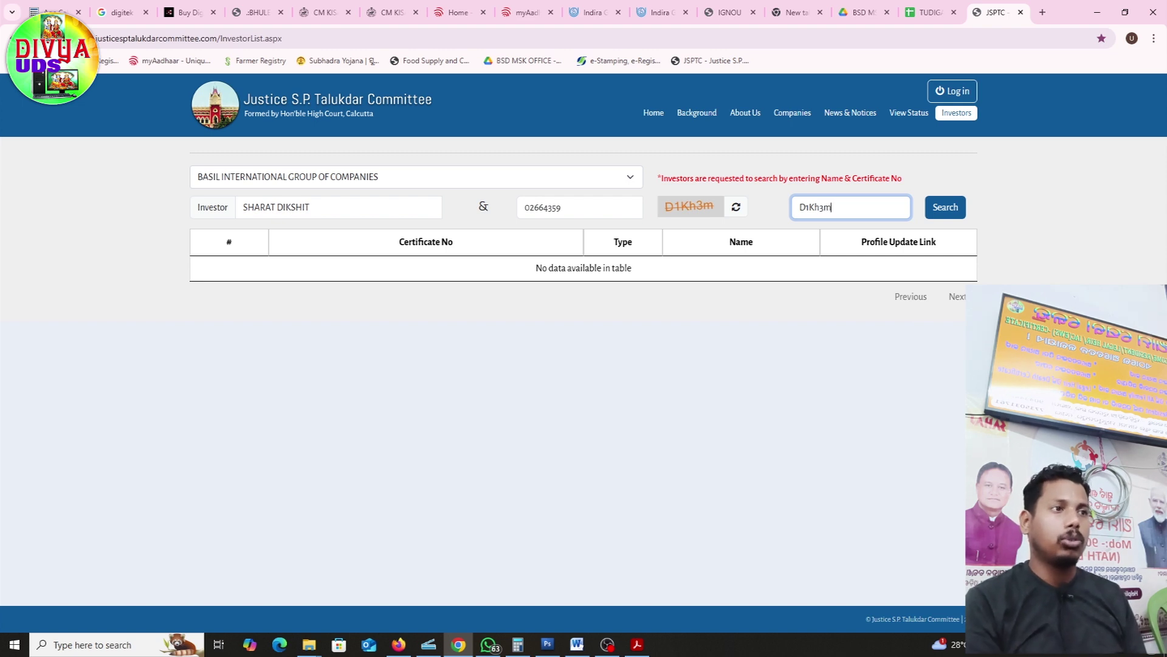
{"action": "key", "text": "Return"}
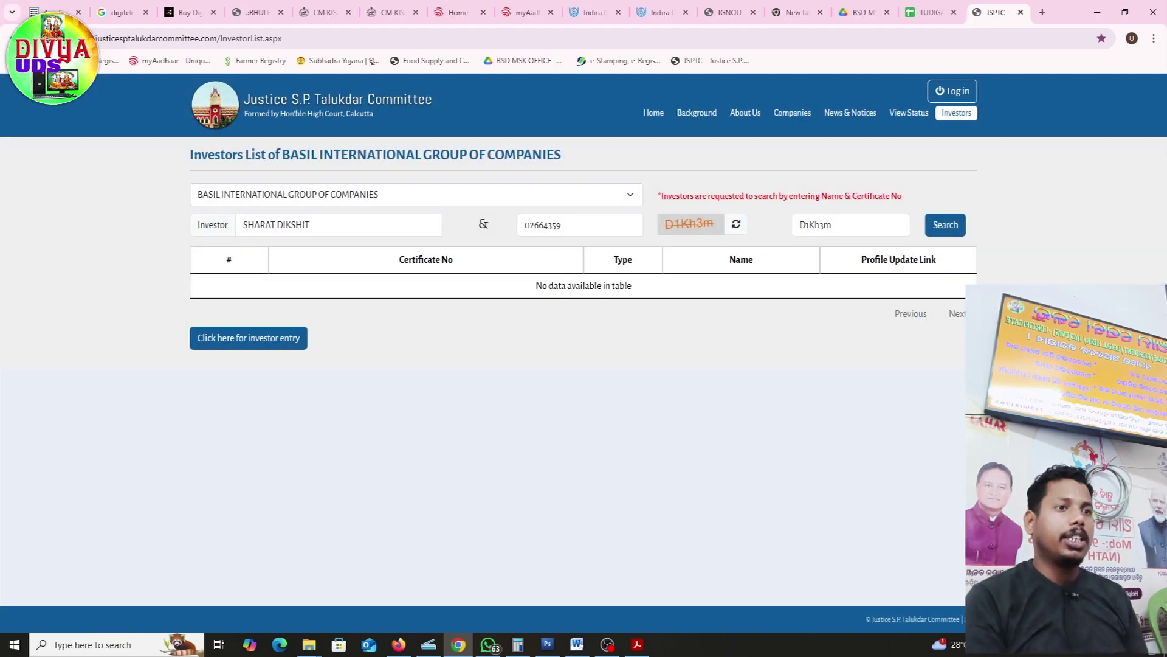
Start a new investor entry and fill in the 1st Investor name field
{"action": "left_click", "coordinate": [249, 338]}
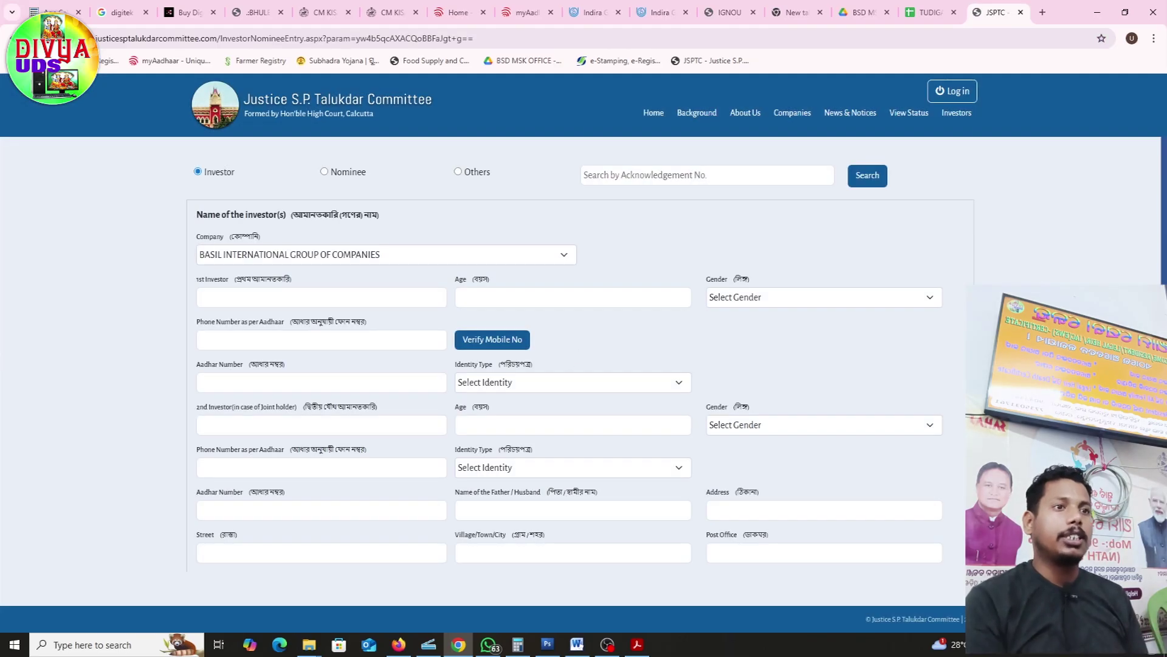
{"action": "left_click", "coordinate": [321, 297]}
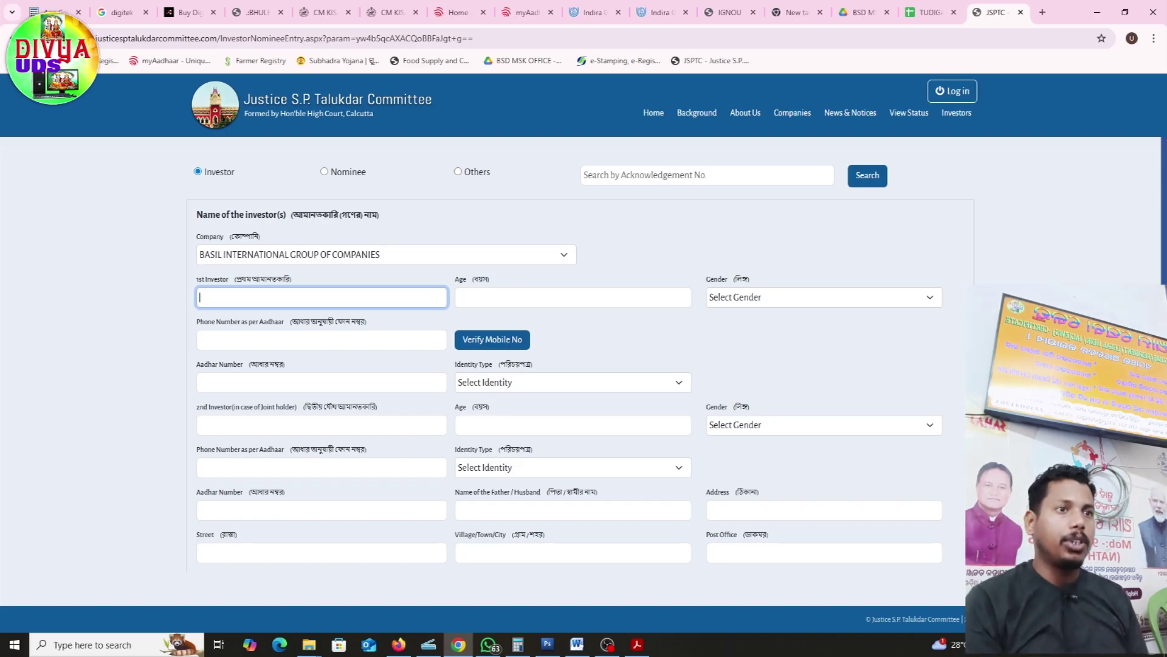
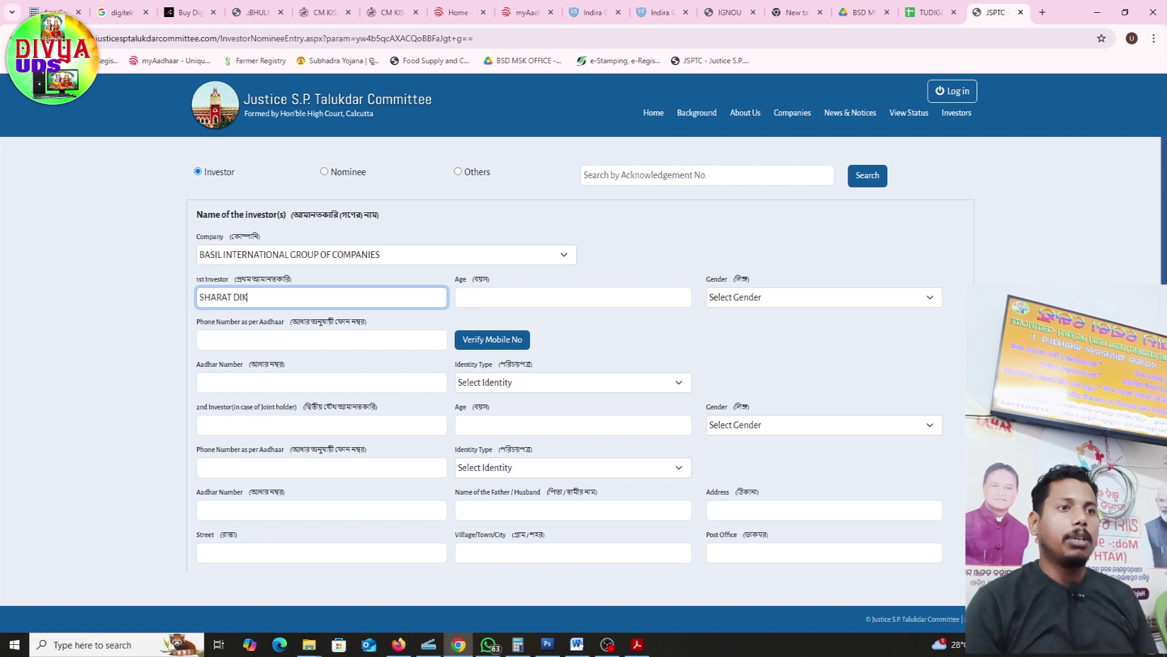
{"action": "left_click", "coordinate": [573, 296]}
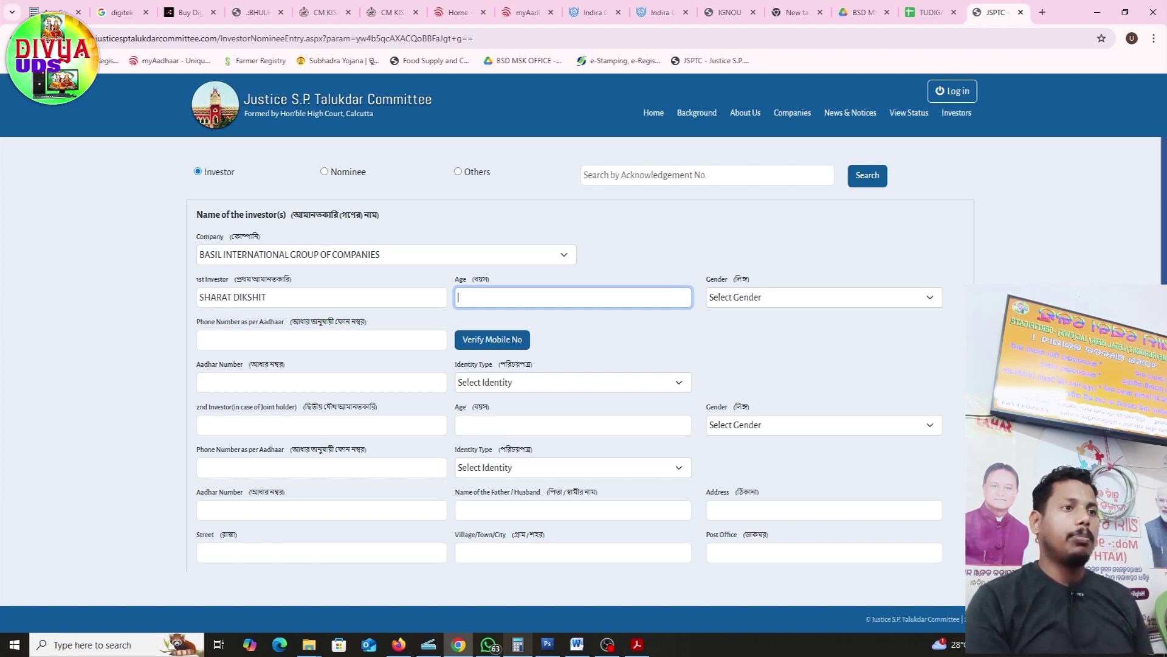
Set the first investor's age to 59 and gender to Male
{"action": "left_click", "coordinate": [517, 643]}
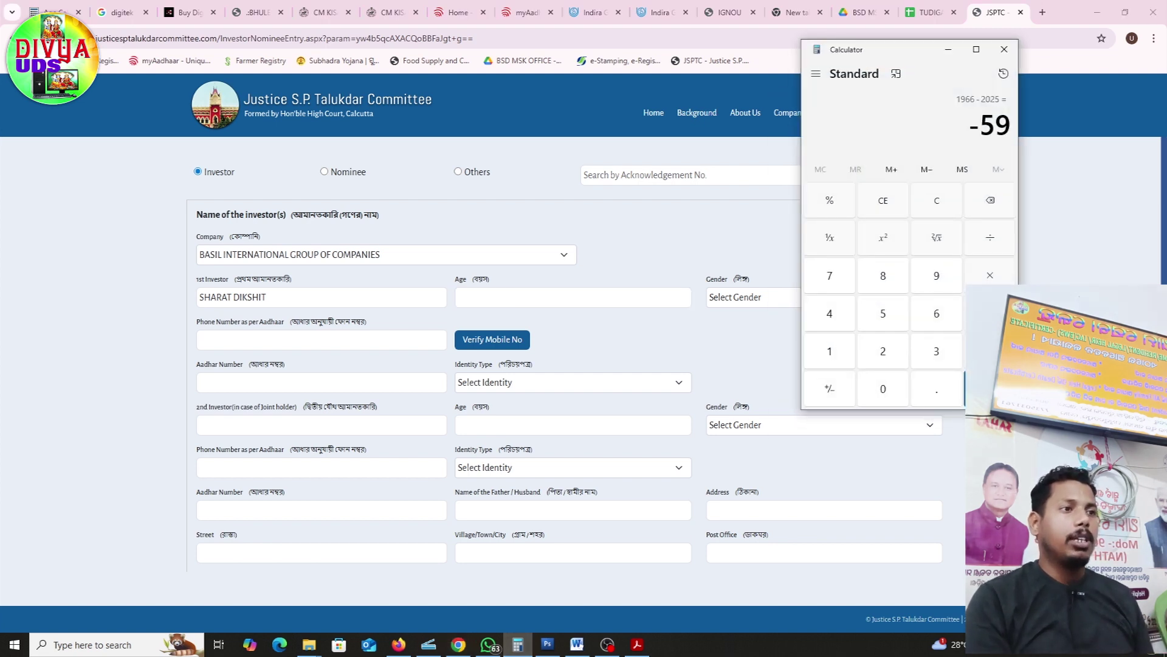
{"action": "left_click", "coordinate": [462, 297]}
{"action": "type", "text": "59"}
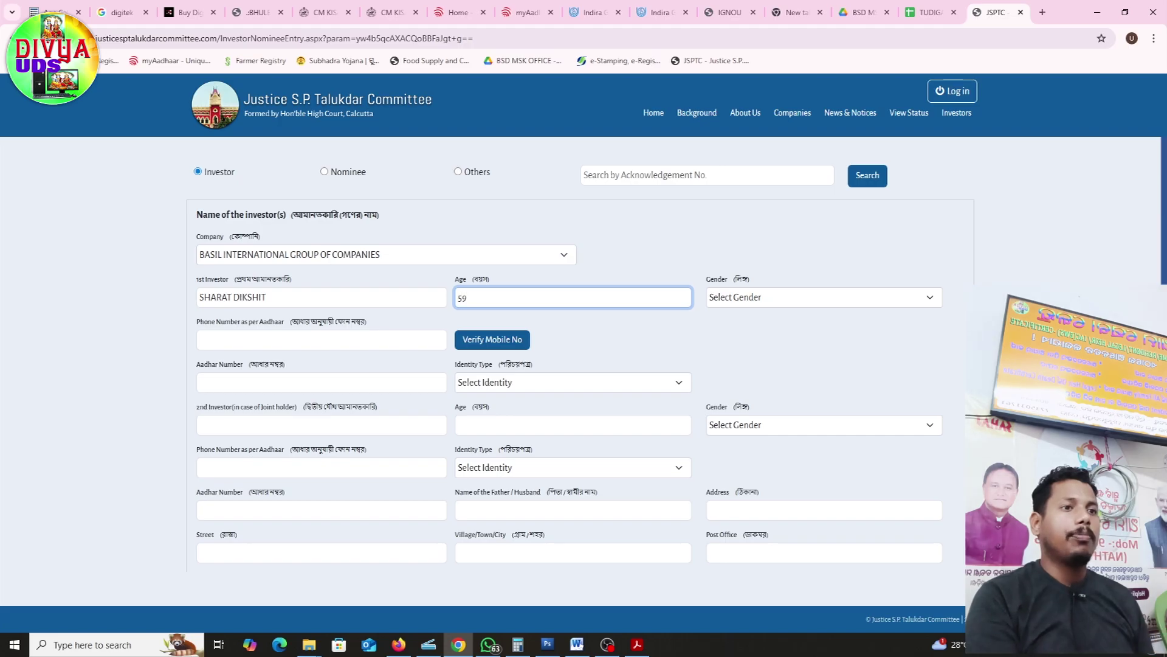
{"action": "left_click", "coordinate": [824, 298]}
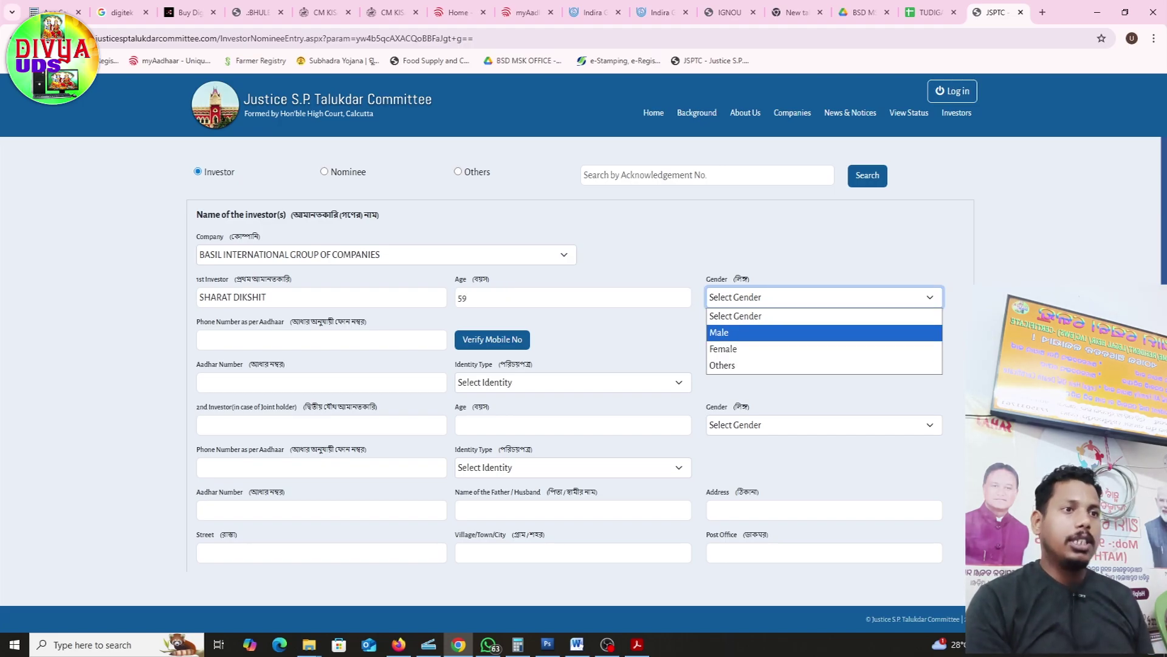
{"action": "key", "text": "Return"}
Enter the investor's Aadhaar-linked phone number, correcting a mistyped digit
{"action": "left_click", "coordinate": [321, 340]}
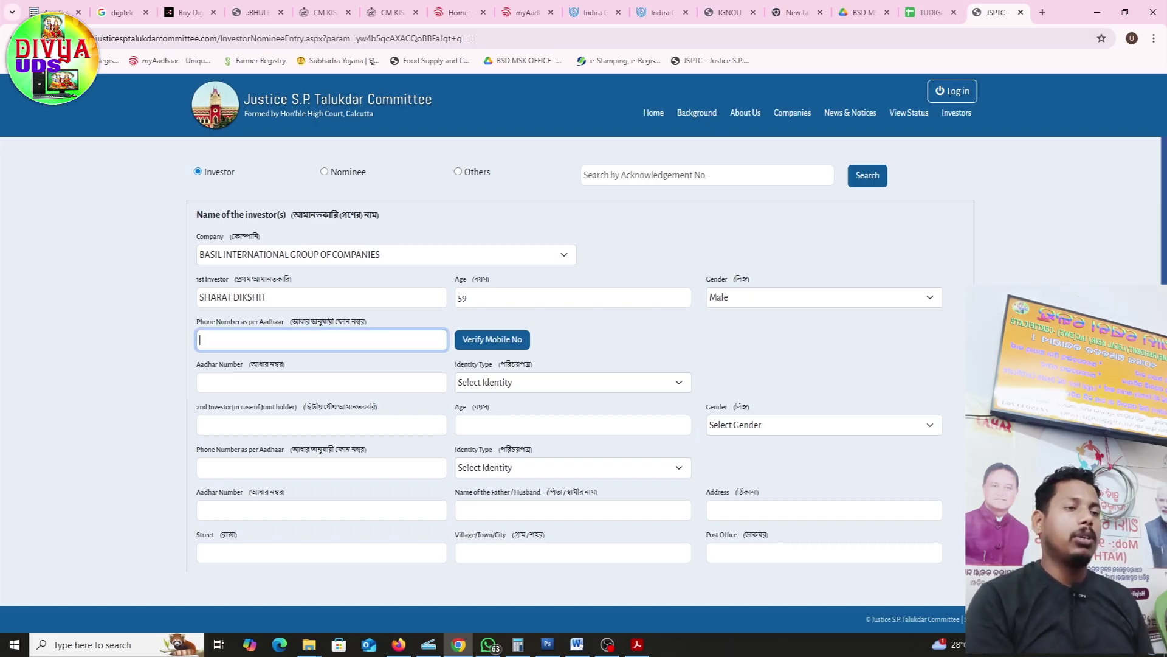
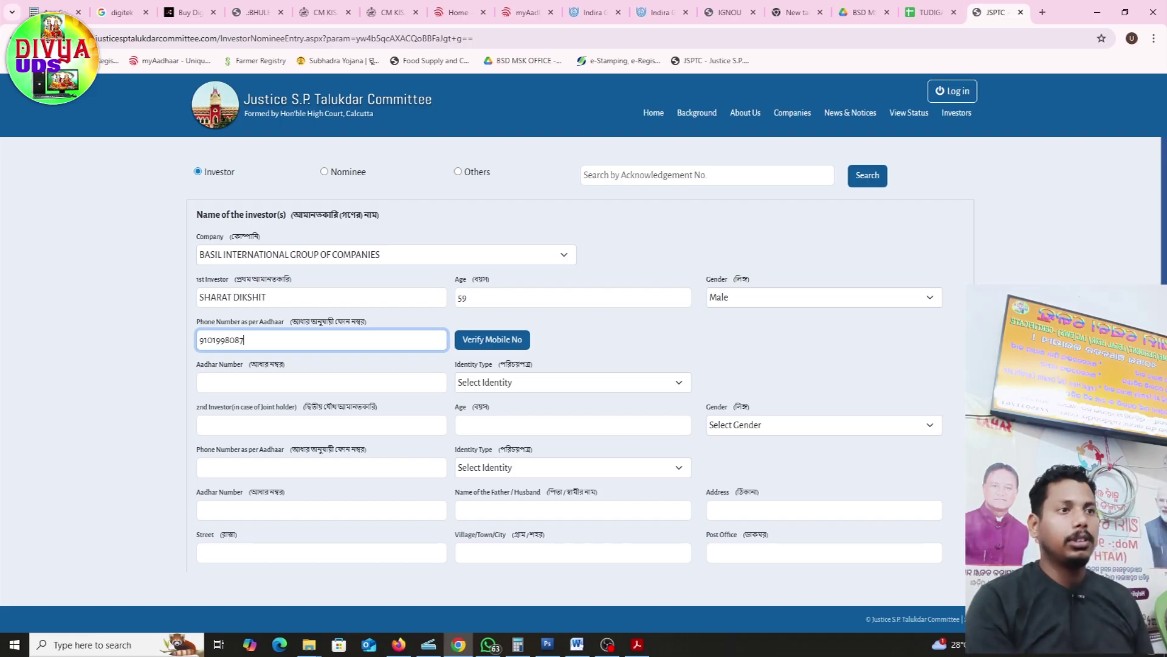
Request the OTP and verify the phone number with the received code
{"action": "key", "text": "Return"}
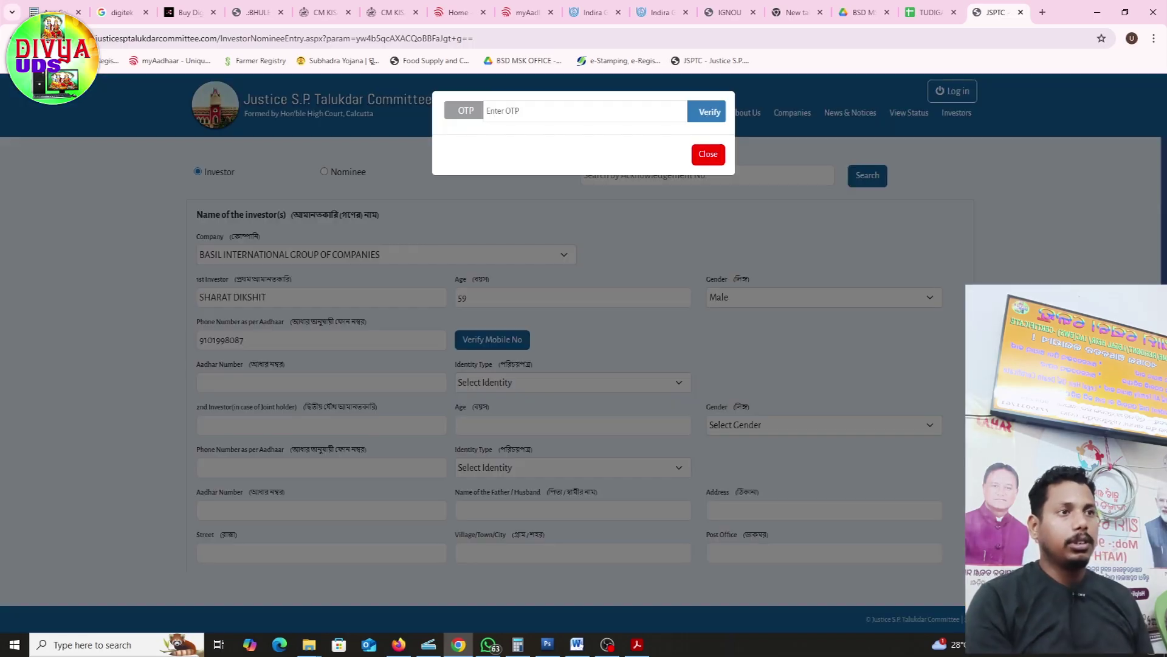
{"action": "key", "text": "Return"}
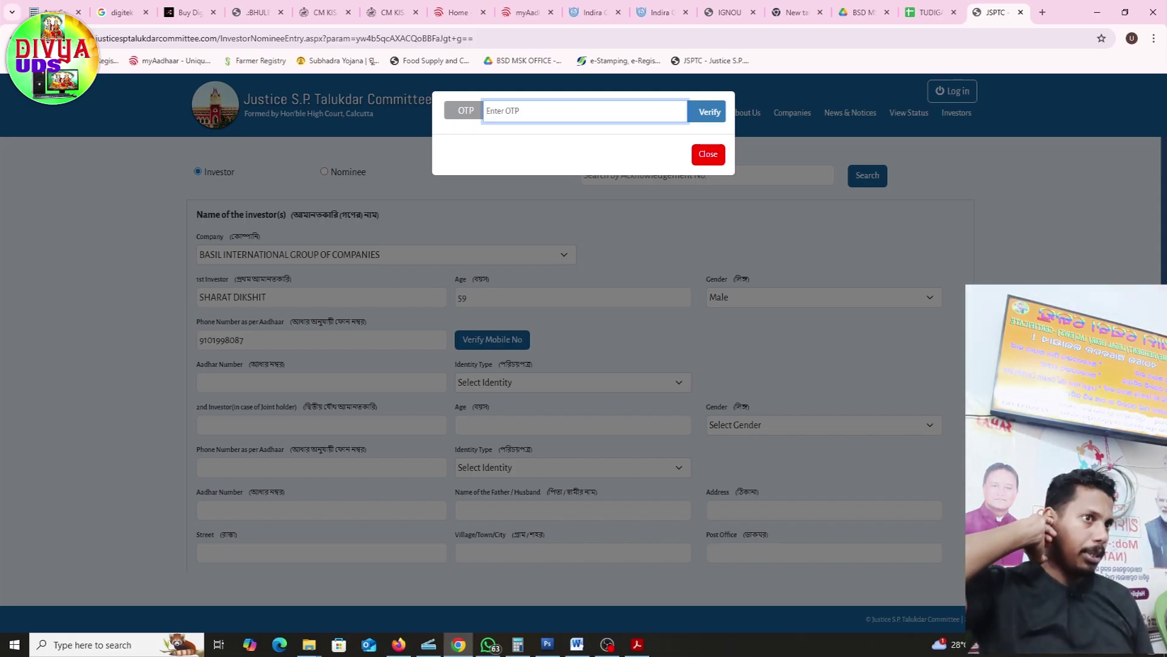
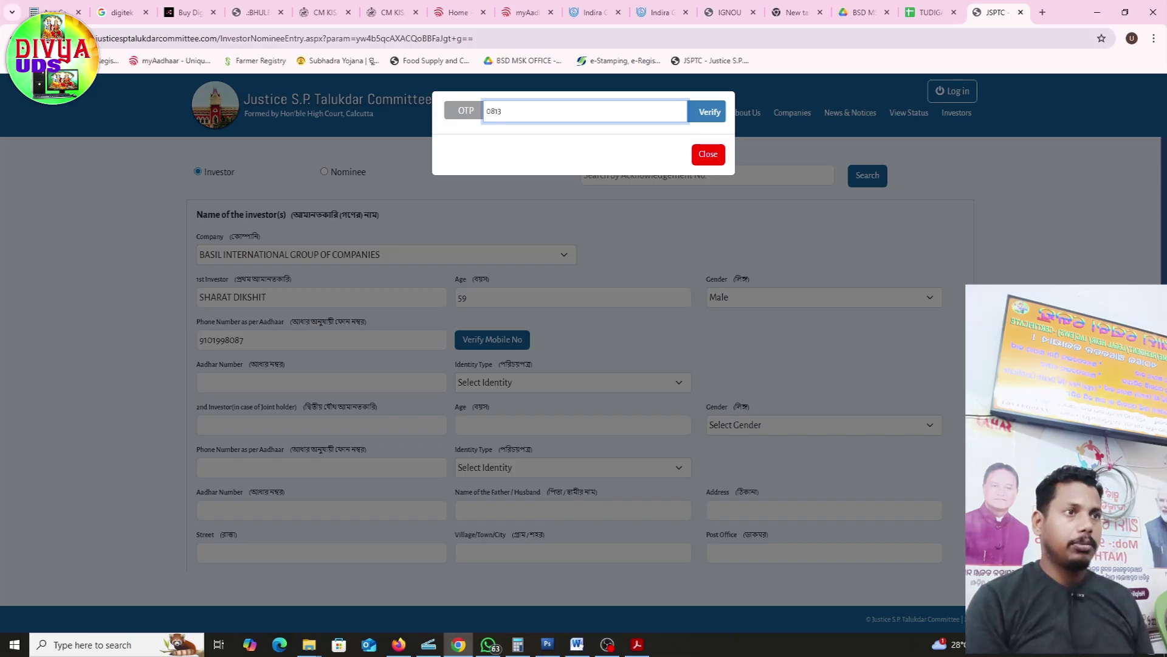
{"action": "key", "text": "Return"}
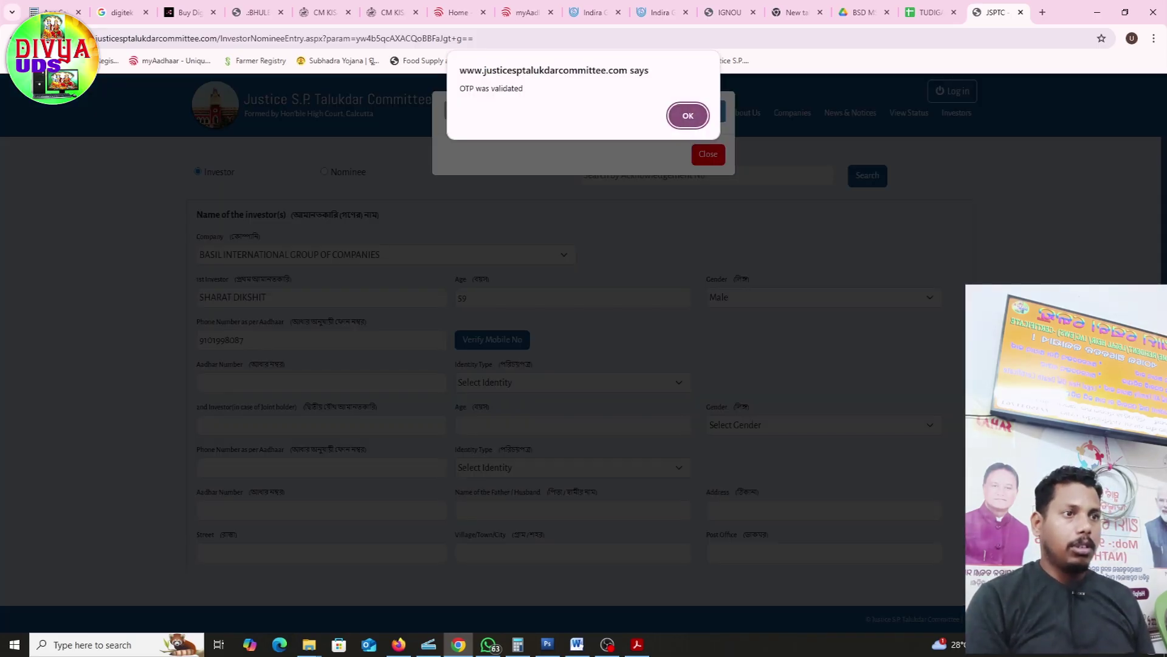
{"action": "key", "text": "Return"}
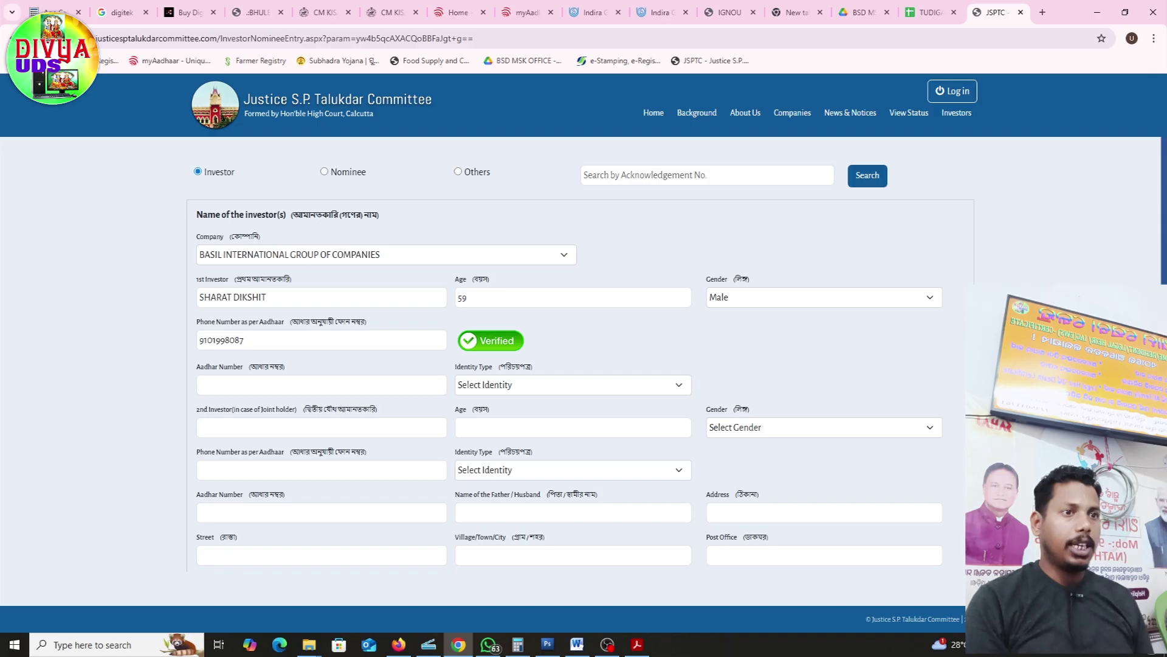
Enter the investor's Aadhaar number, choose Pan Card as identity type, and type the PAN number
{"action": "left_click", "coordinate": [321, 385]}
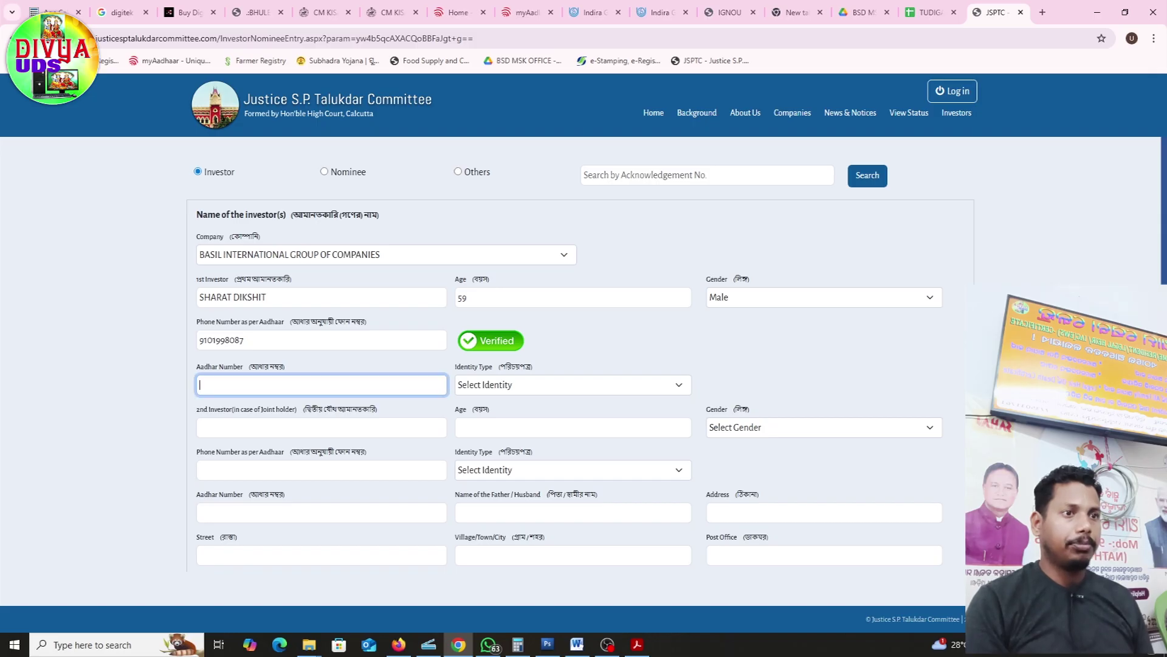
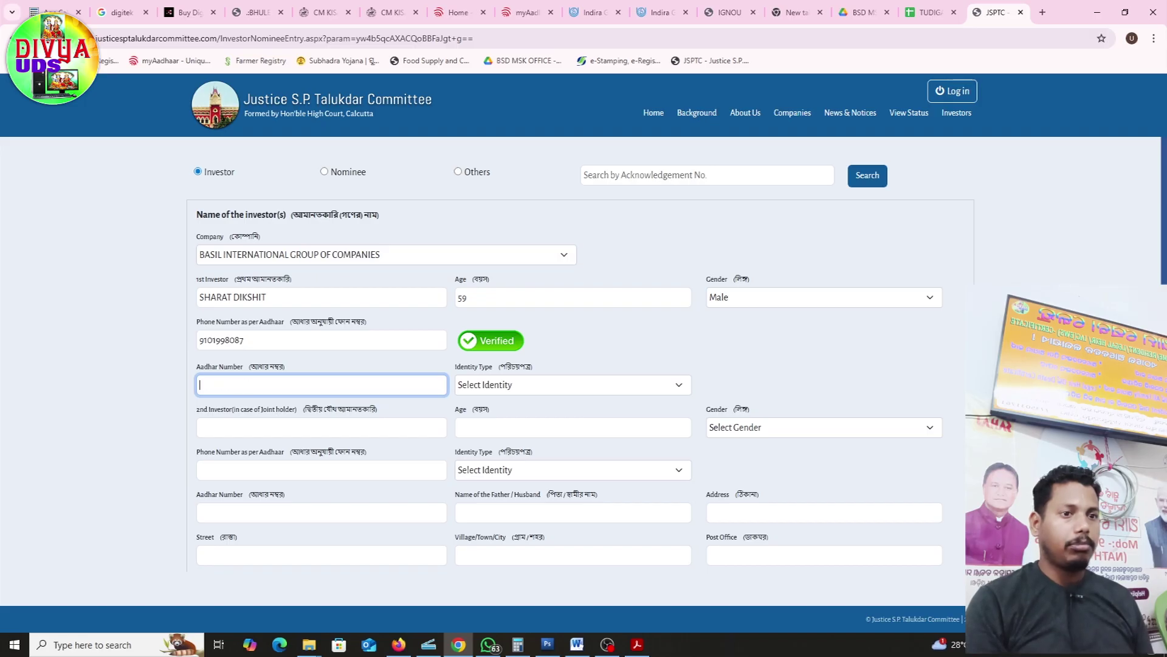
{"action": "key", "text": "Tab"}
{"action": "key", "text": "space"}
{"action": "key", "text": "Down"}
{"action": "key", "text": "Down"}
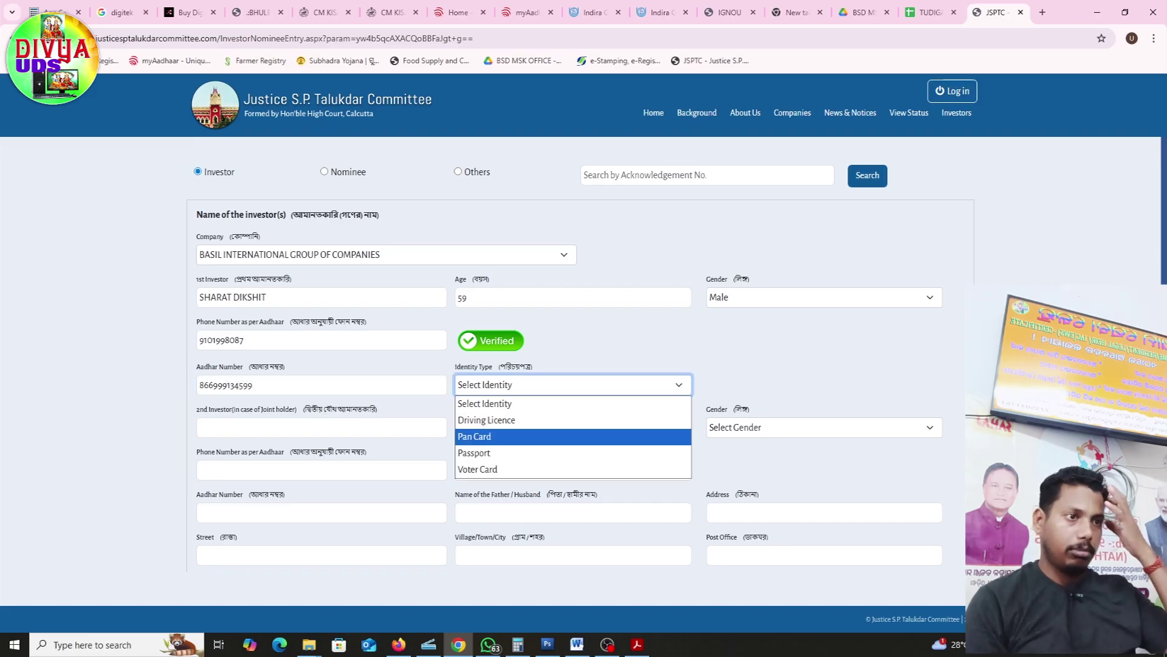
{"action": "key", "text": "Return"}
{"action": "key", "text": "Tab"}
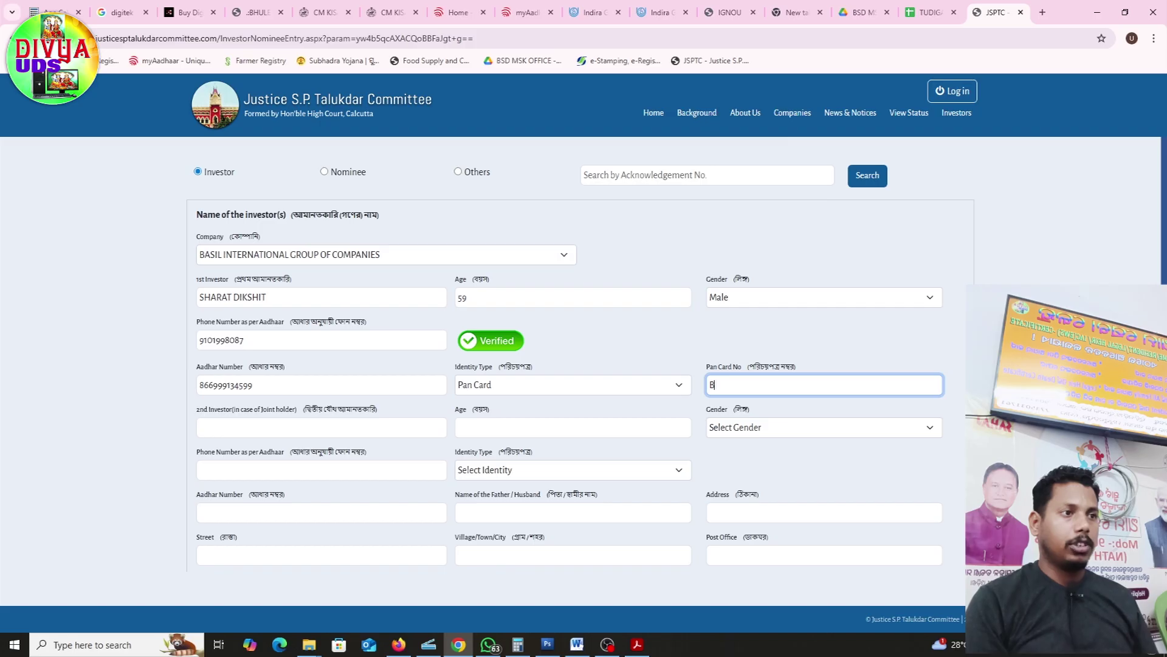
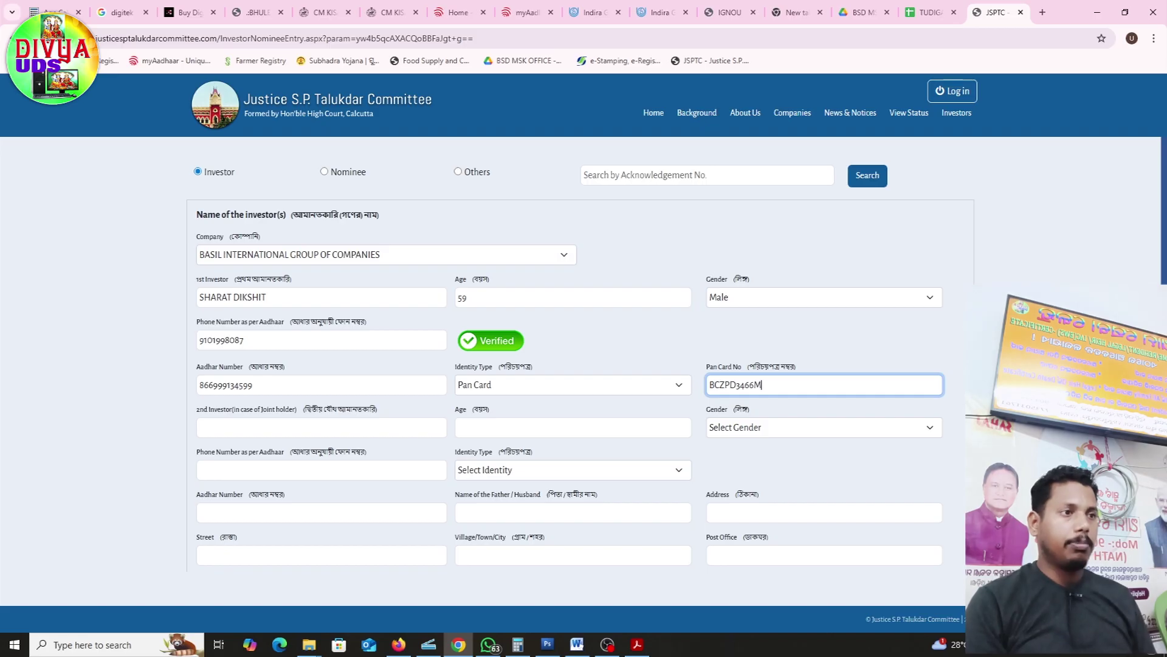
{"action": "scroll", "coordinate": [580, 365], "scroll_direction": "down", "scroll_amount": 2}
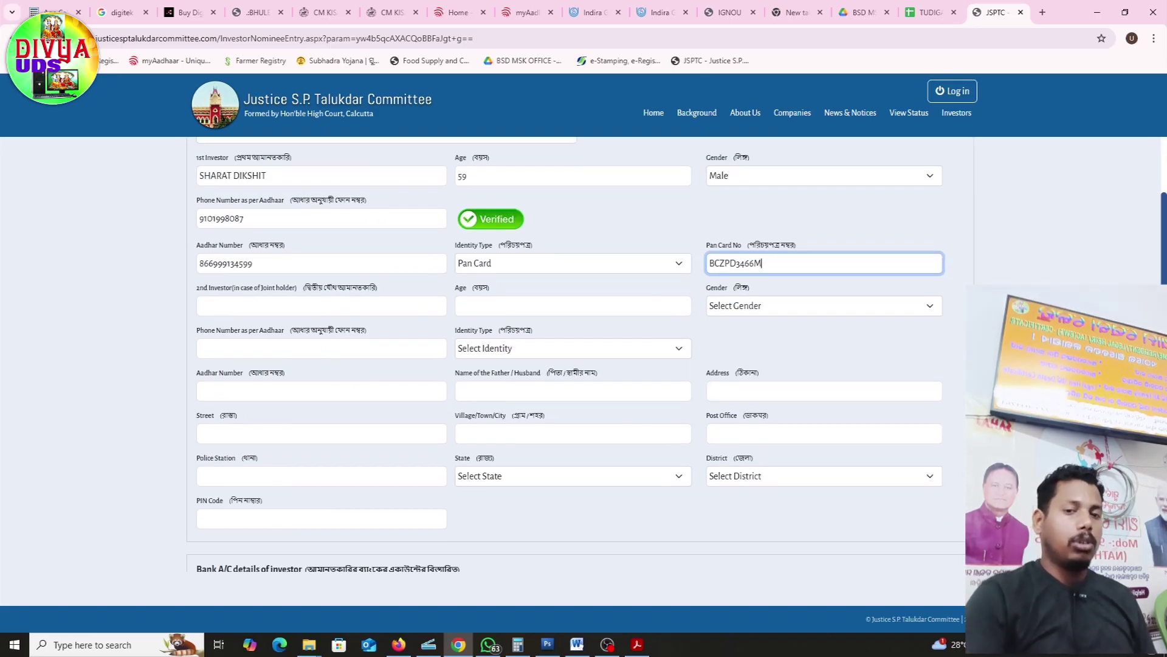
Fill in the father's name, address, street, village, post office and police station
{"action": "left_click", "coordinate": [573, 391]}
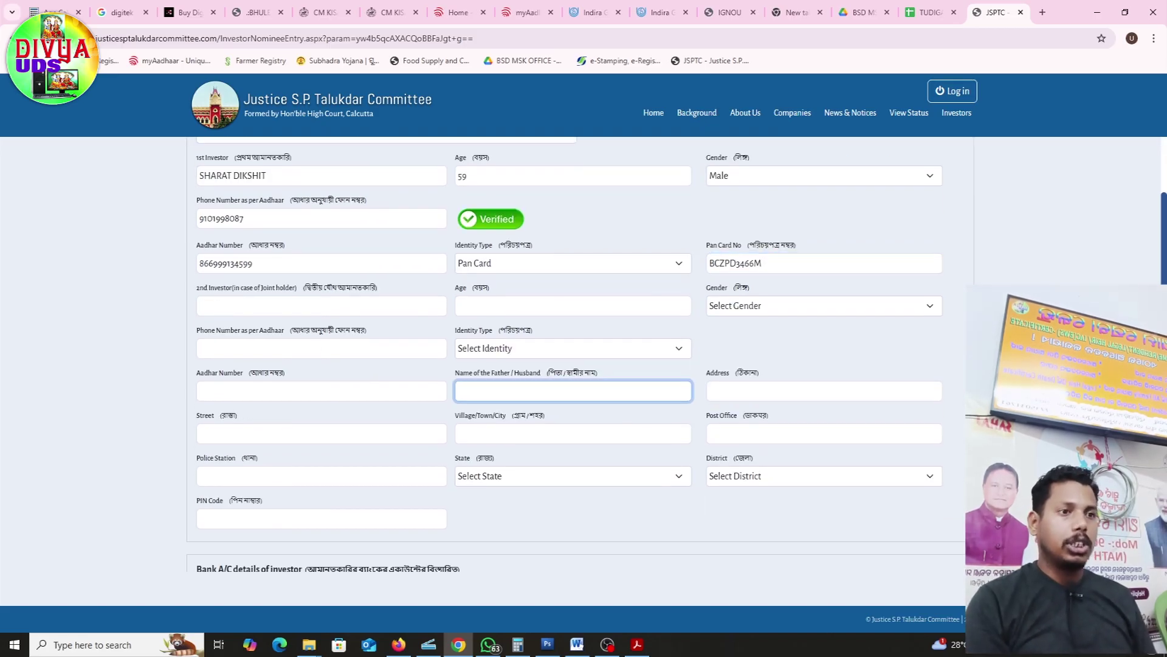
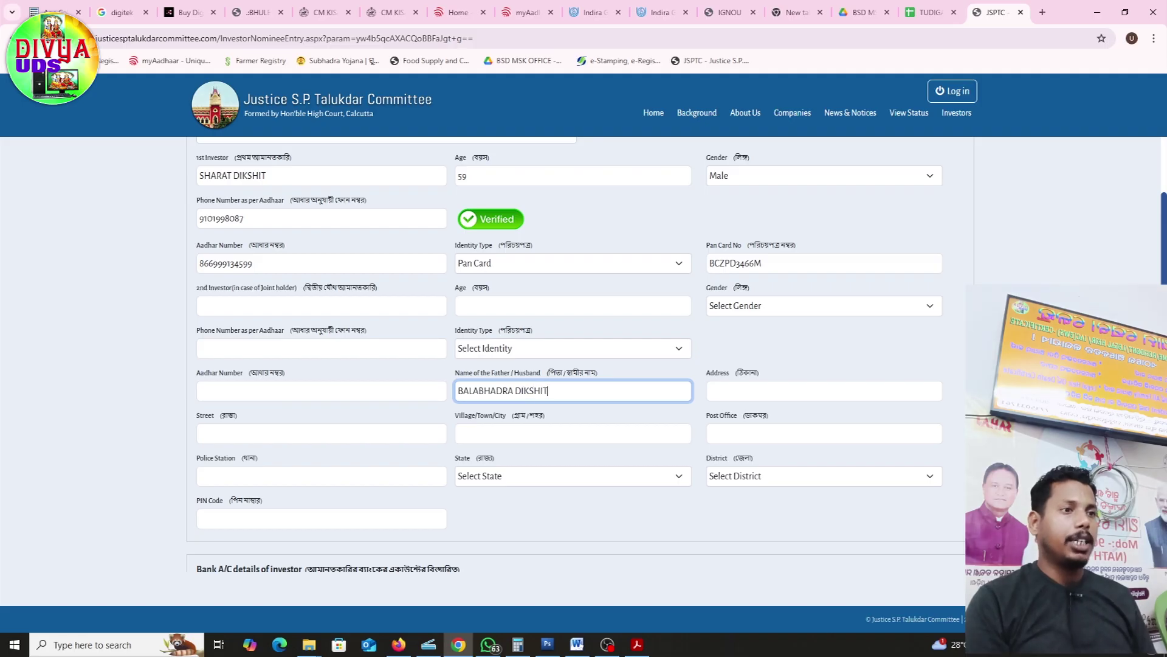
{"action": "left_click", "coordinate": [824, 390]}
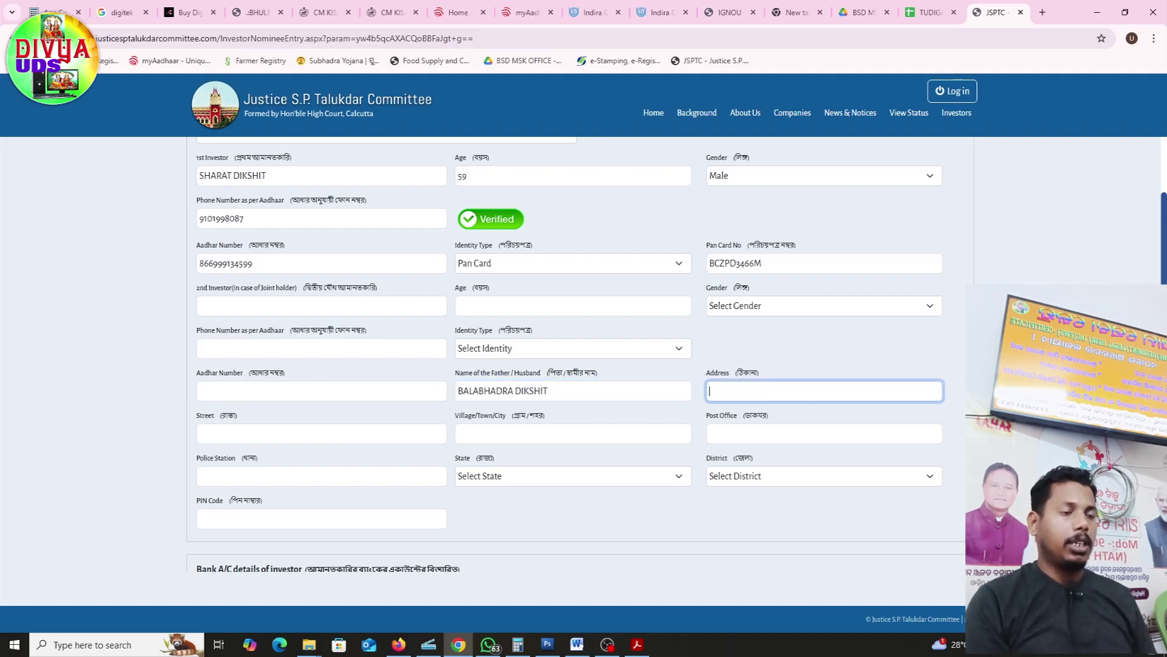
{"action": "left_click", "coordinate": [322, 433]}
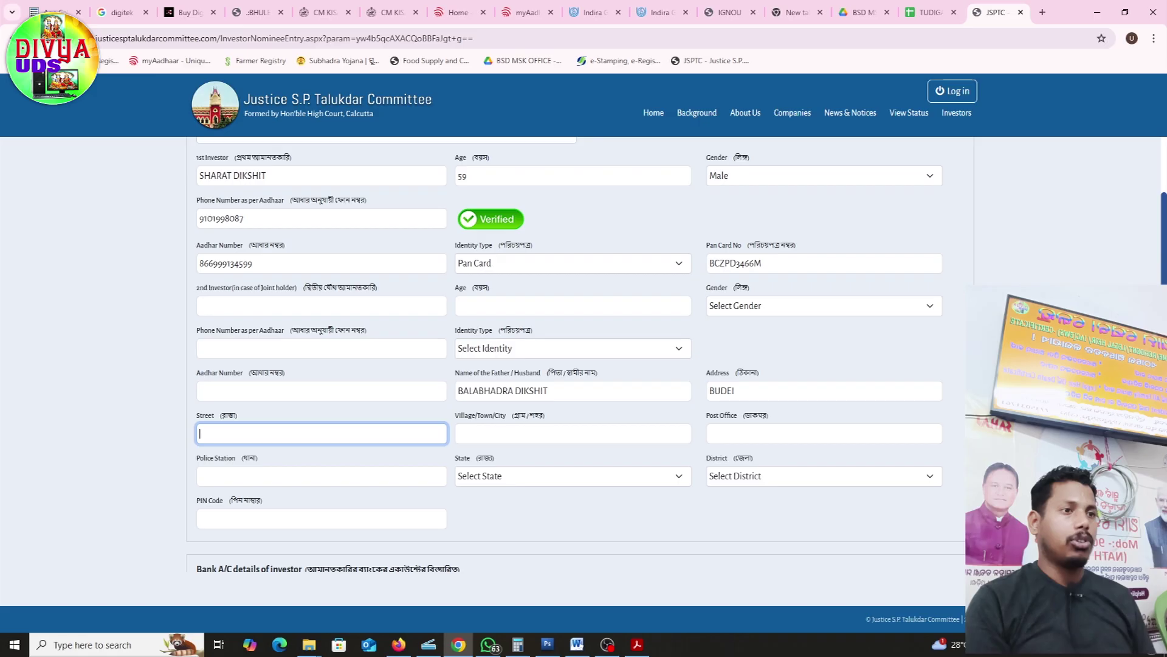
{"action": "type", "text": "TUDIGADIA"}
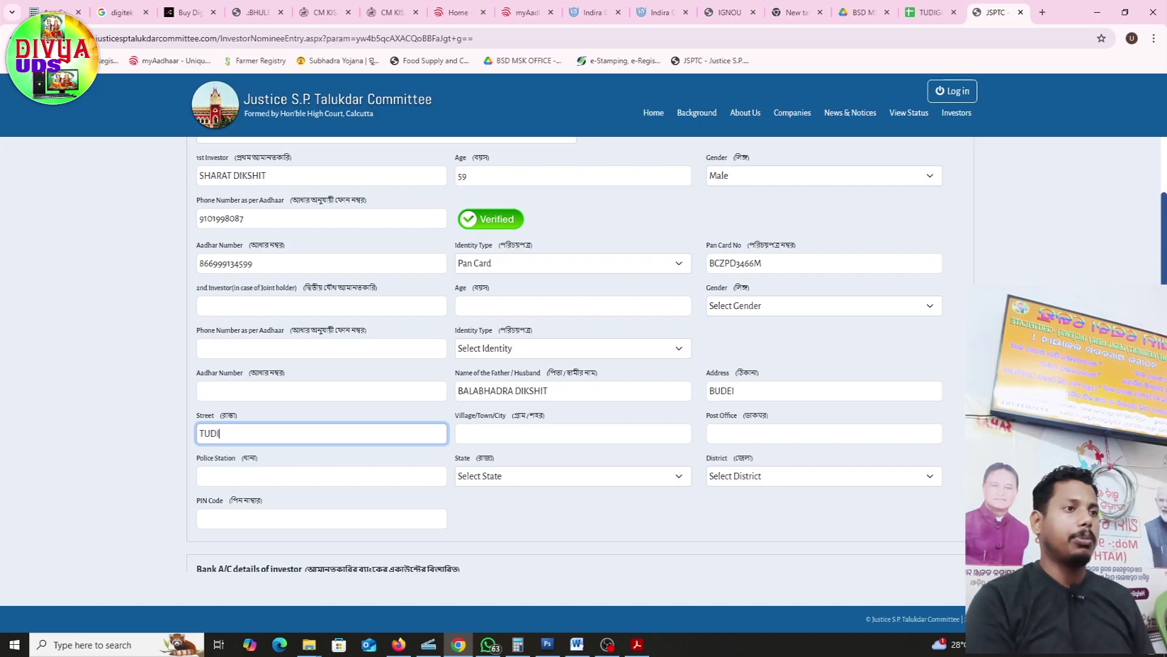
{"action": "left_click", "coordinate": [573, 433]}
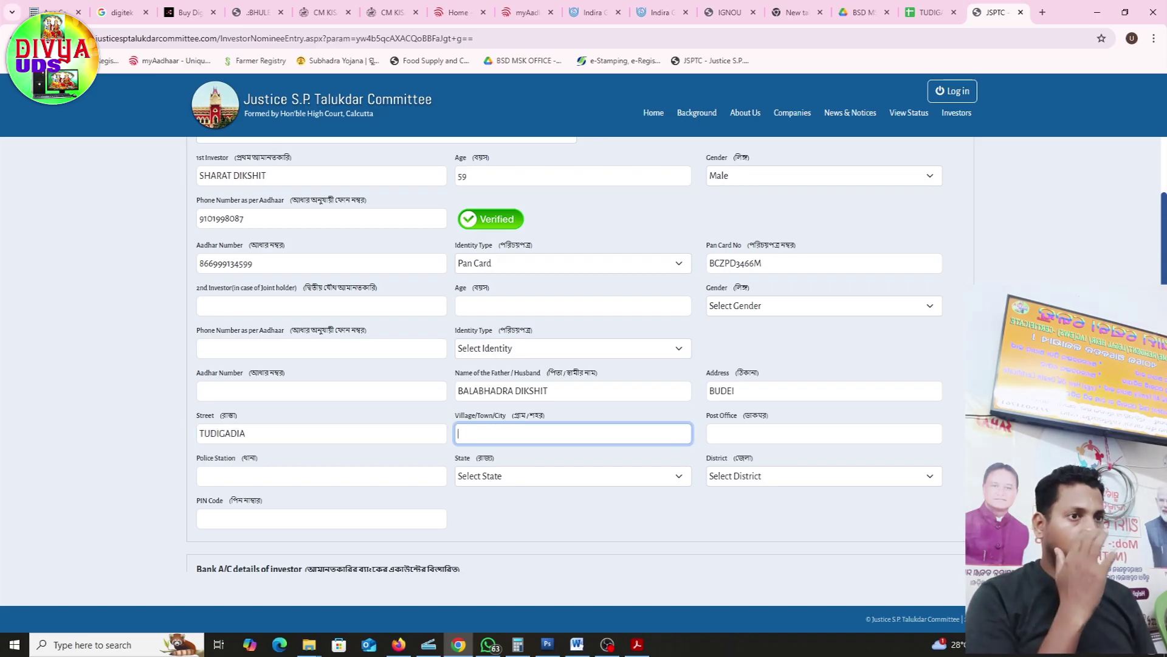
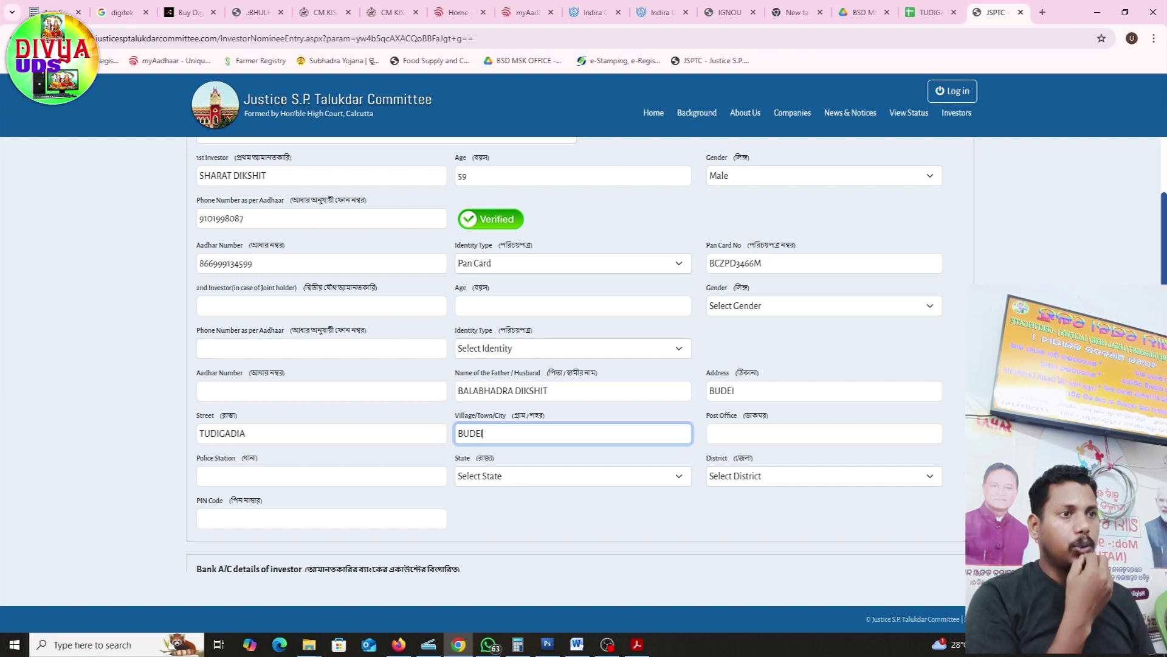
{"action": "left_click", "coordinate": [824, 433]}
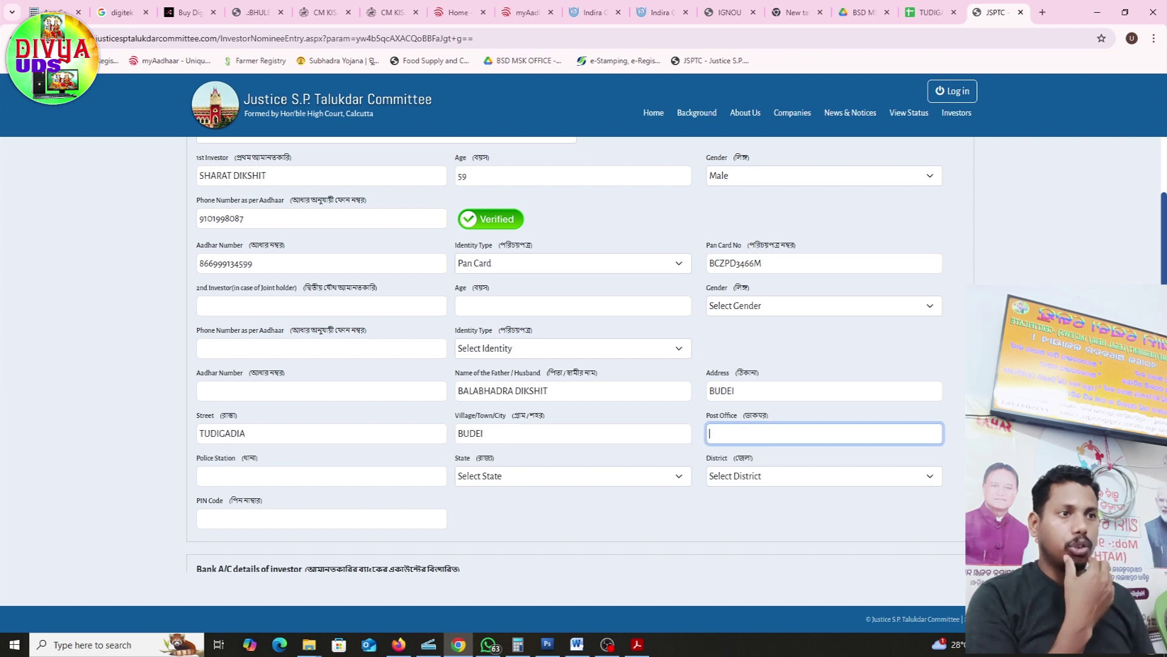
{"action": "type", "text": "TU"}
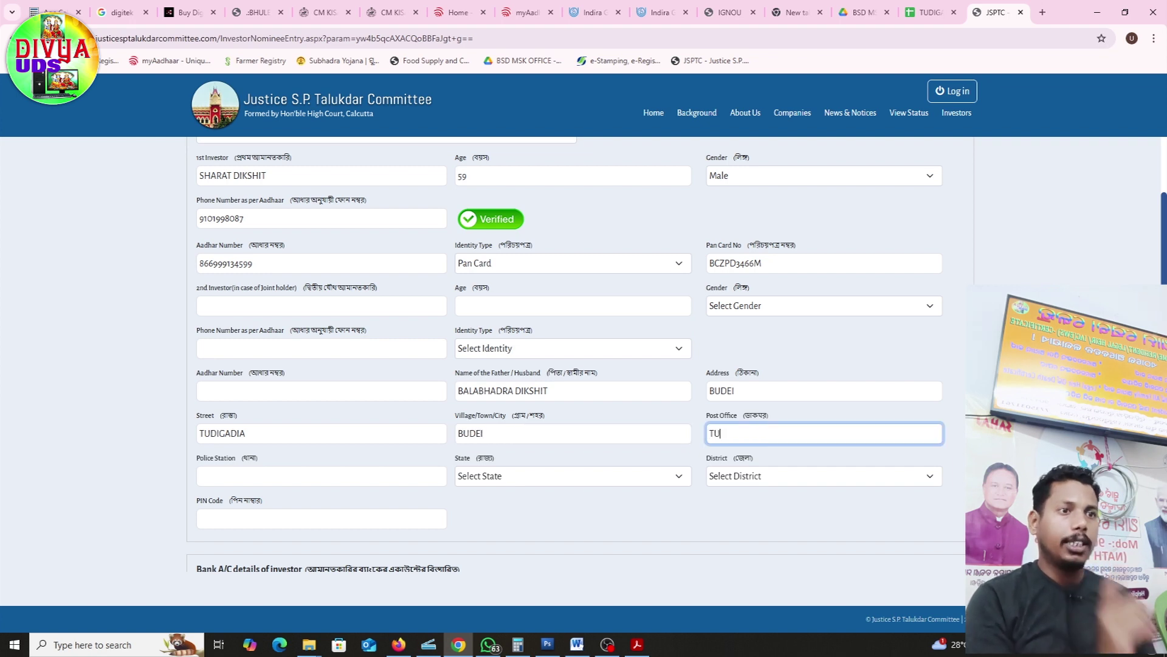
{"action": "type", "text": "DICADIA"}
{"action": "left_click", "coordinate": [322, 476]}
{"action": "type", "text": "SORO"}
Select Orissa as state and Balasore as district, then enter the PIN code
{"action": "key", "text": "Tab"}
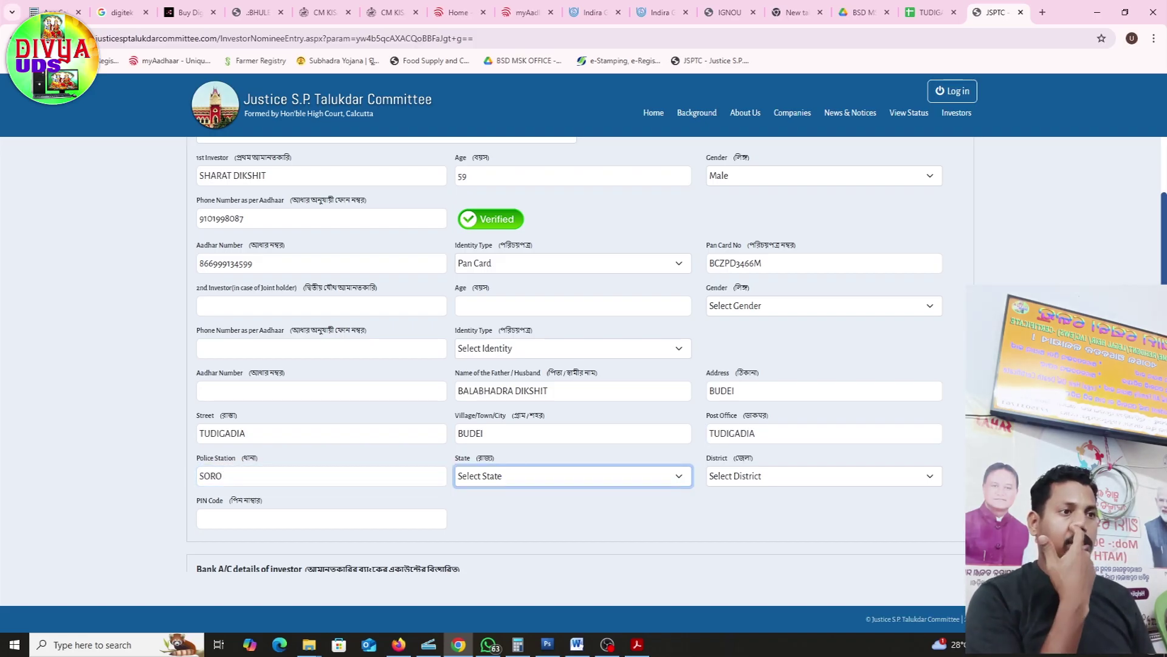
{"action": "key", "text": "o"}
{"action": "key", "text": "Tab"}
{"action": "key", "text": "b"}
{"action": "key", "text": "alt+Down"}
{"action": "key", "text": "Up"}
{"action": "key", "text": "Up"}
{"action": "key", "text": "Up"}
{"action": "key", "text": "Up"}
{"action": "key", "text": "Up"}
{"action": "key", "text": "Up"}
{"action": "key", "text": "Up"}
{"action": "key", "text": "Up"}
{"action": "key", "text": "Return"}
{"action": "left_click", "coordinate": [321, 518]}
{"action": "type", "text": "756047"}
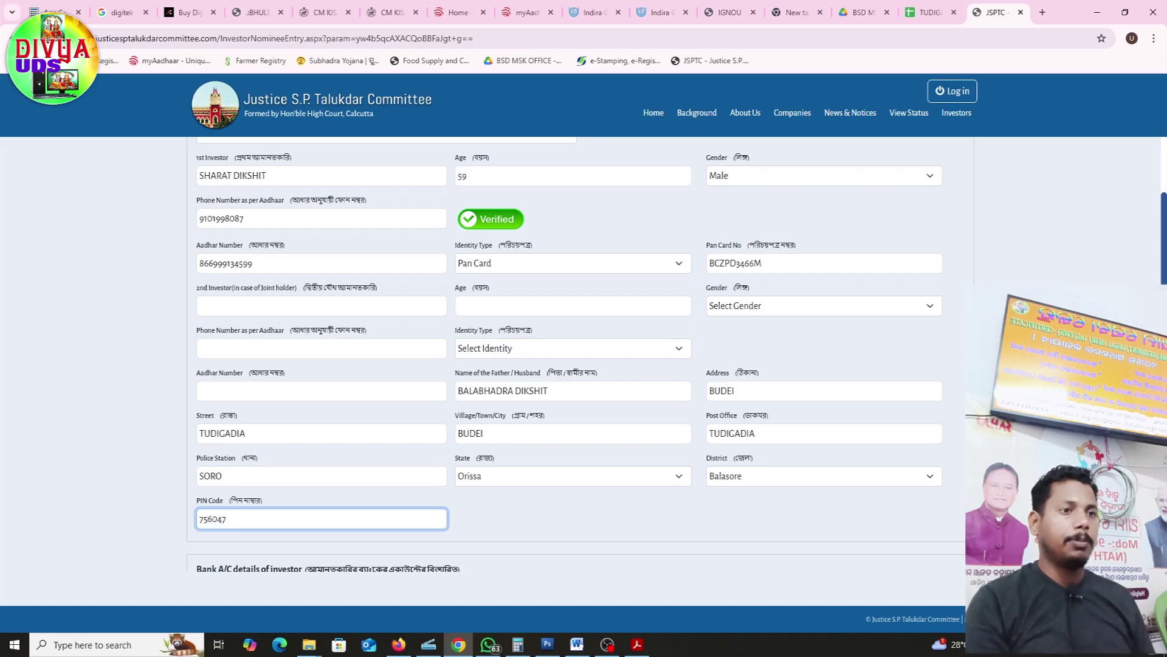
Choose Bank of India as the bank with branch name TUDIGADIA
{"action": "scroll", "coordinate": [584, 364], "scroll_direction": "down", "scroll_amount": 2}
{"action": "left_click", "coordinate": [321, 487]}
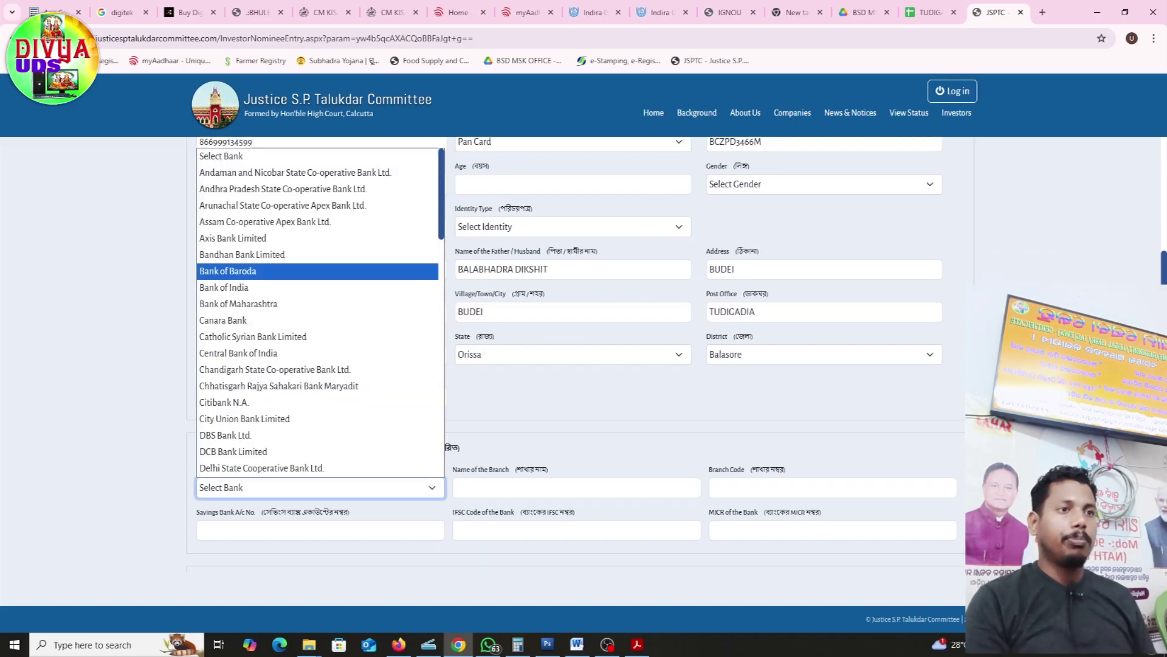
{"action": "left_click", "coordinate": [262, 286]}
{"action": "left_click", "coordinate": [535, 487]}
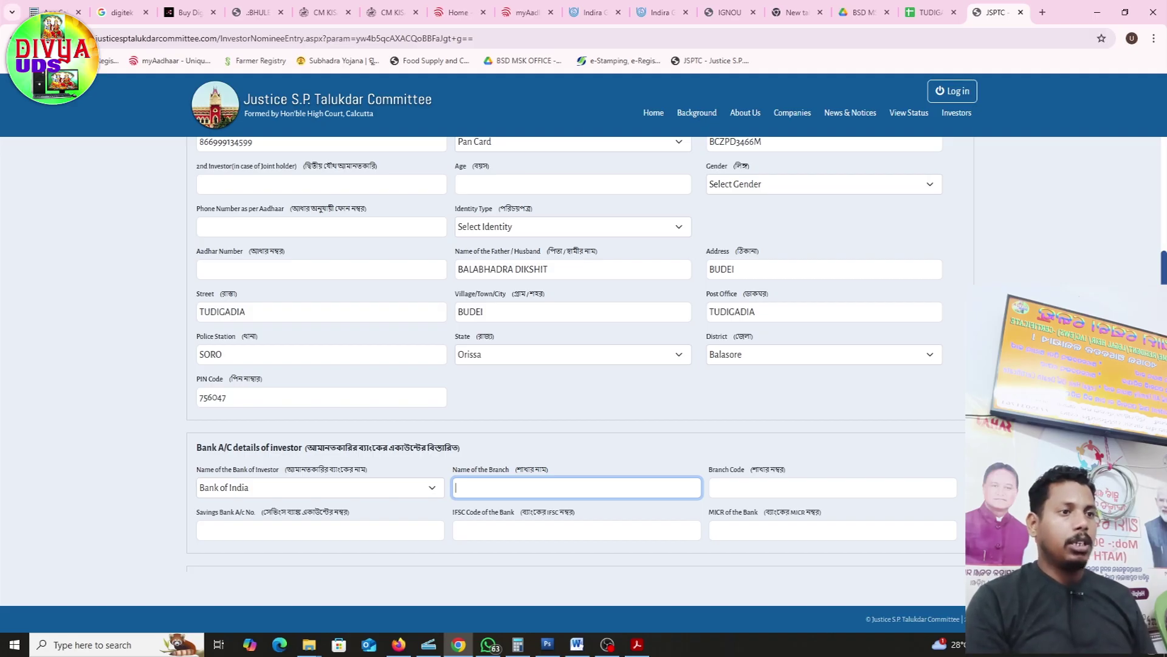
{"action": "type", "text": "TUDIGADIA"}
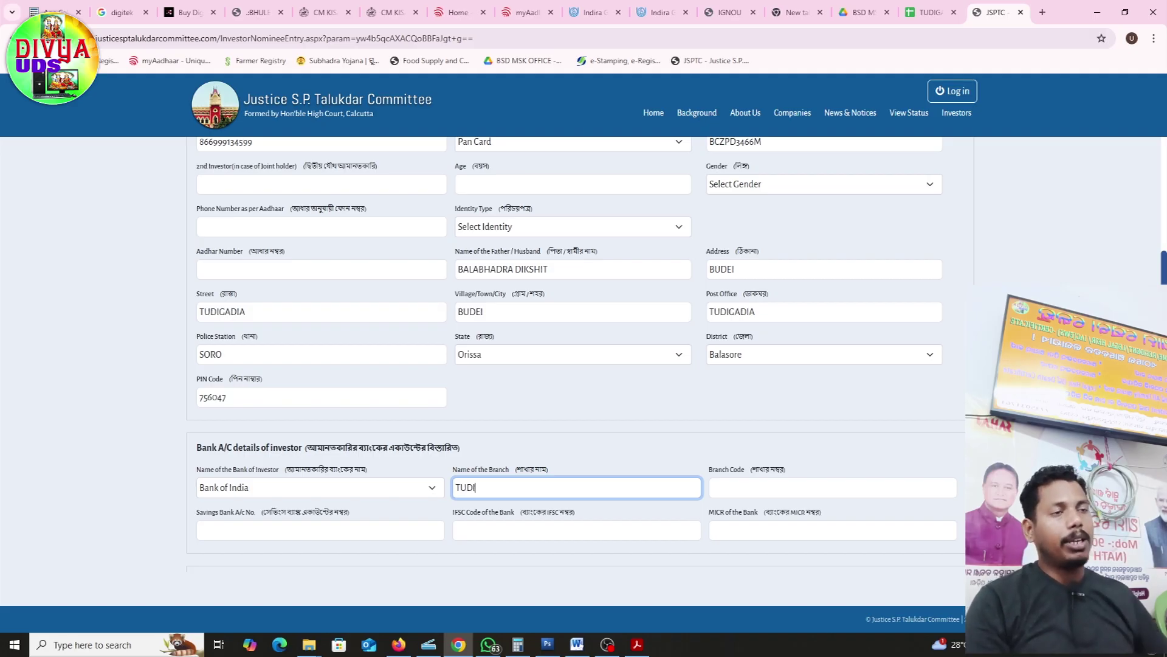
Enter branch code 5353, the savings account number, IFSC BKID0005353 and MICR 756013506
{"action": "key", "text": "Tab"}
{"action": "key", "text": "Tab"}
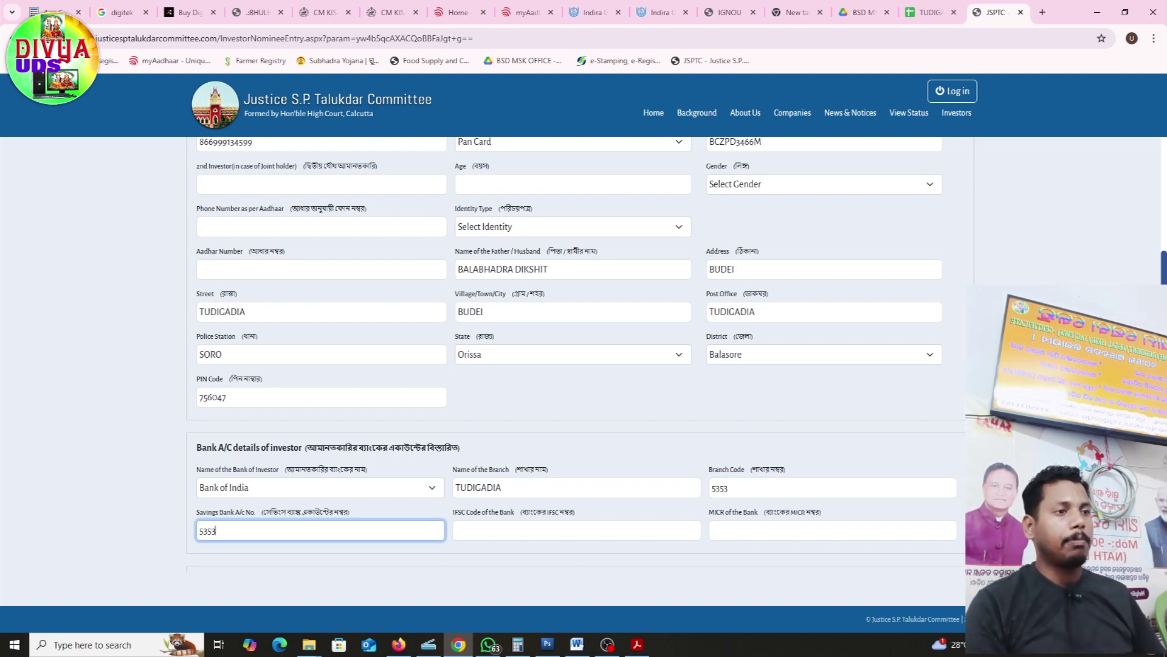
{"action": "key", "text": "Tab"}
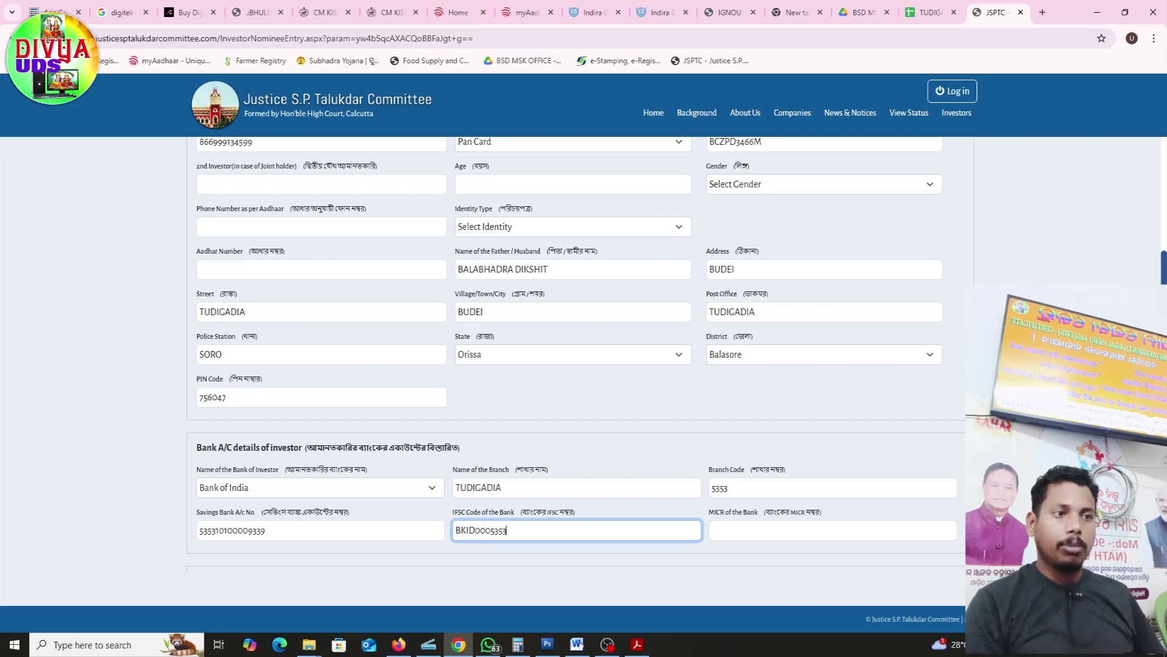
{"action": "key", "text": "Tab"}
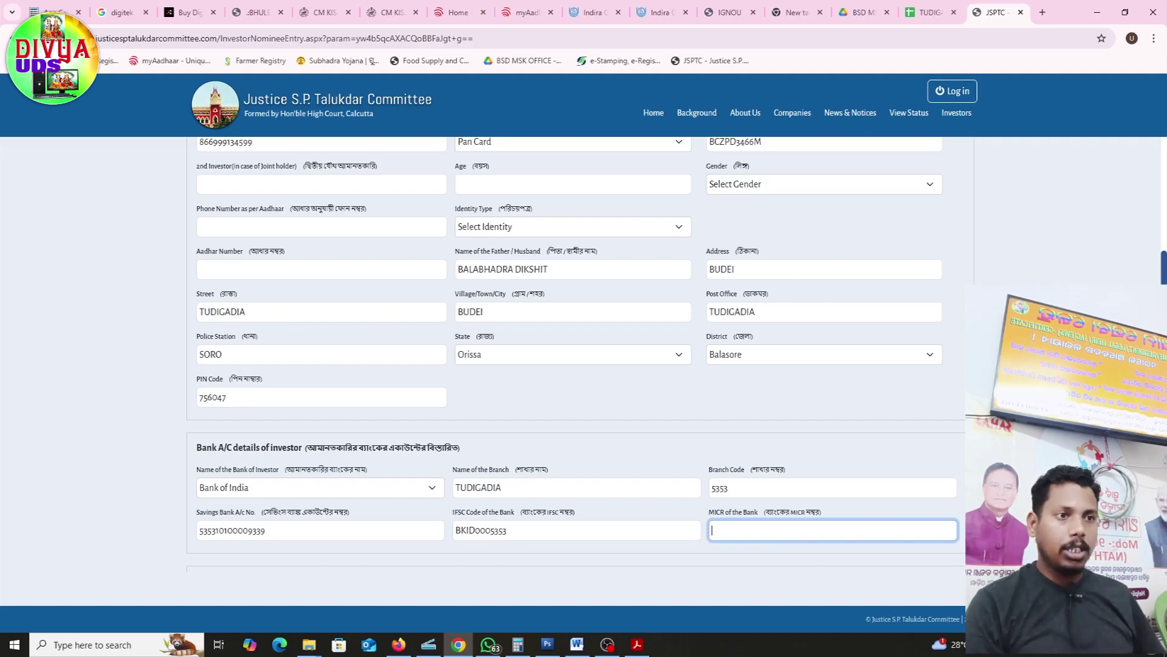
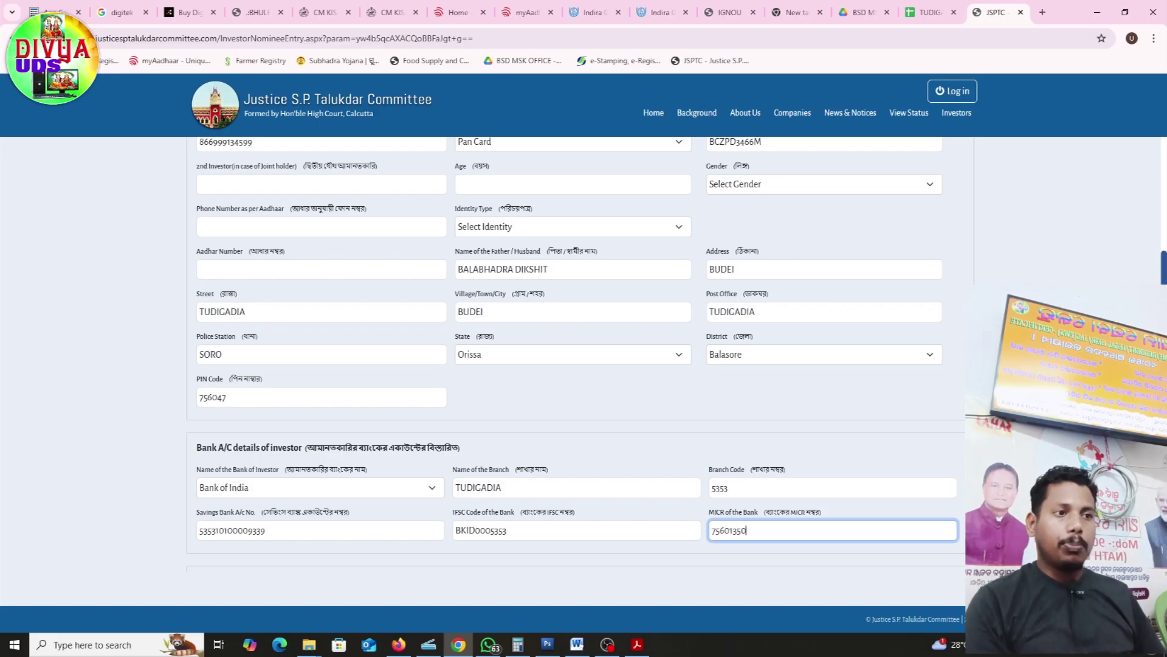
{"action": "key", "text": "Tab"}
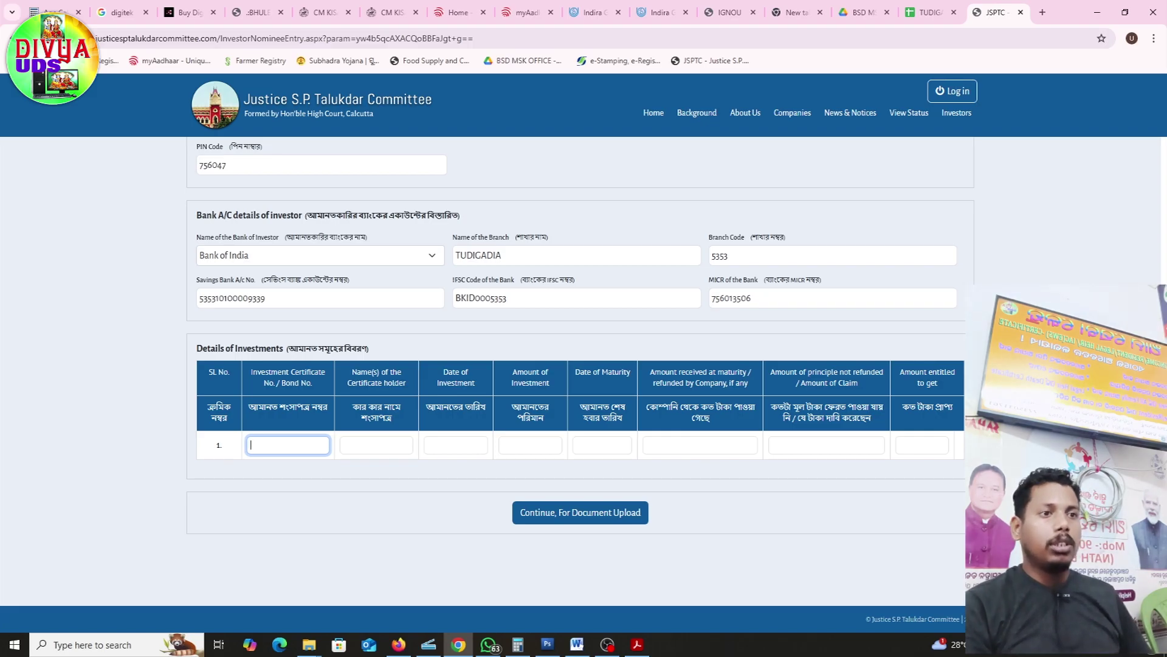
Enter the certificate number, holder's name, investment date 2011-05-05 and investment amount 15000
{"action": "left_click", "coordinate": [376, 444]}
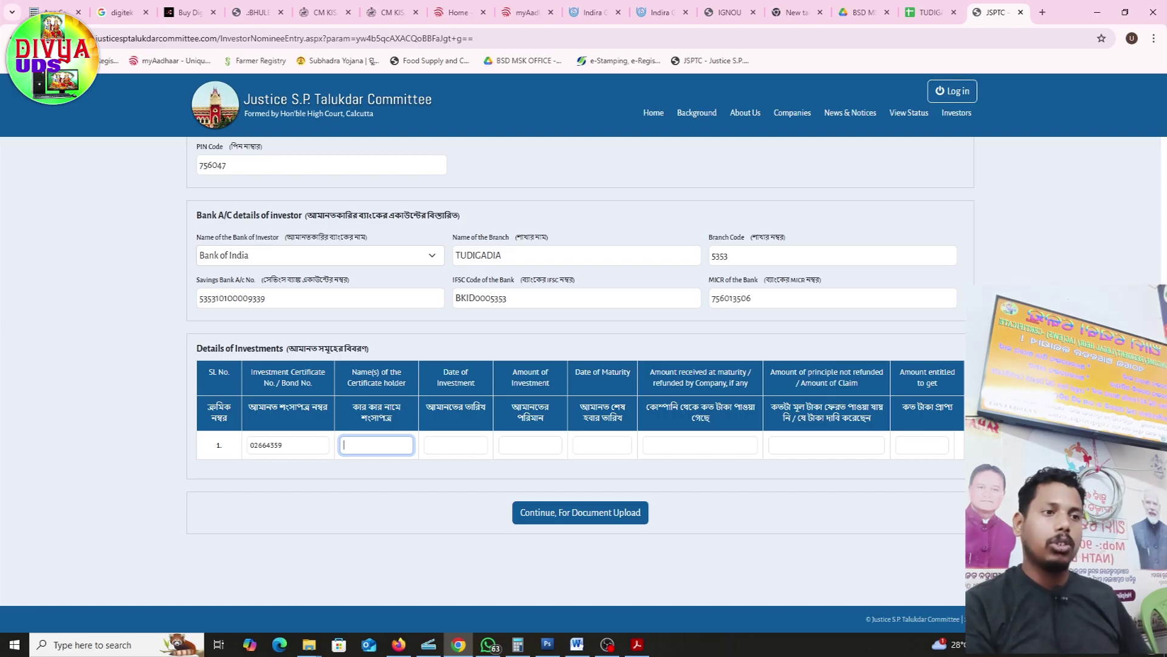
{"action": "key", "text": "Tab"}
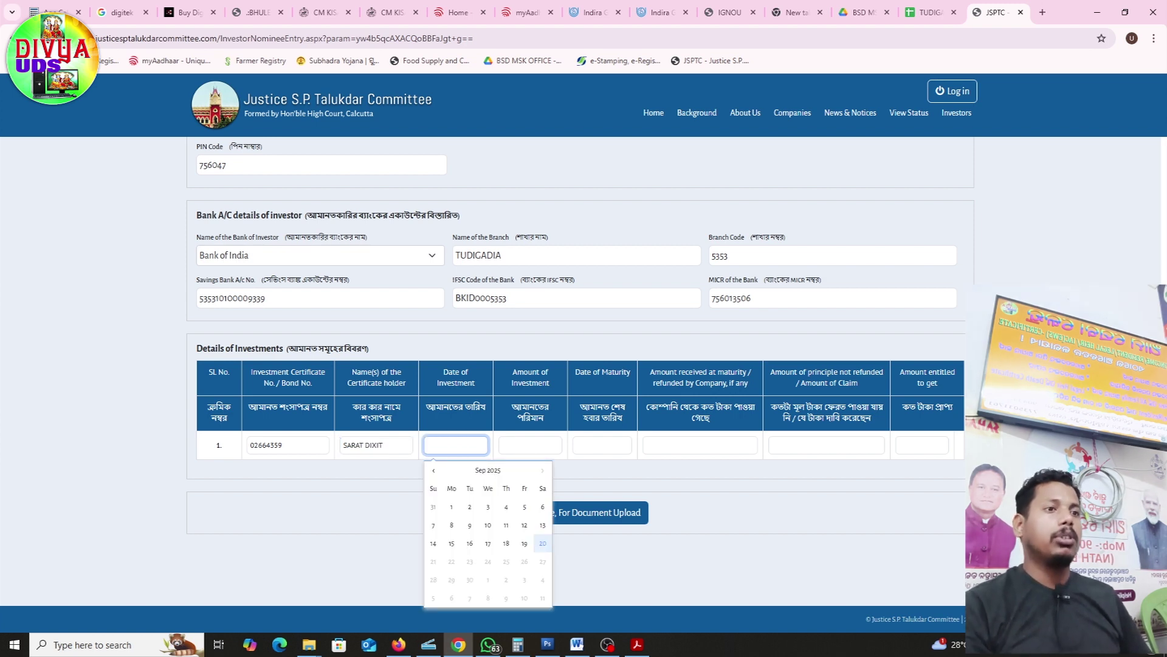
{"action": "left_click", "coordinate": [488, 470]}
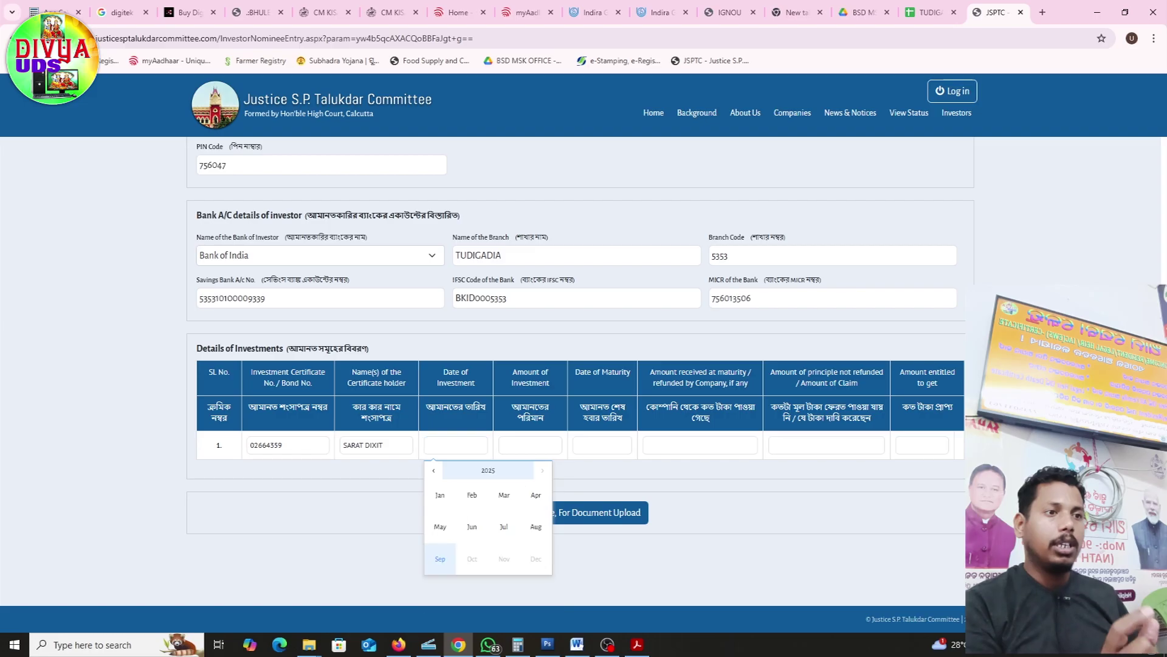
{"action": "left_click", "coordinate": [488, 470]}
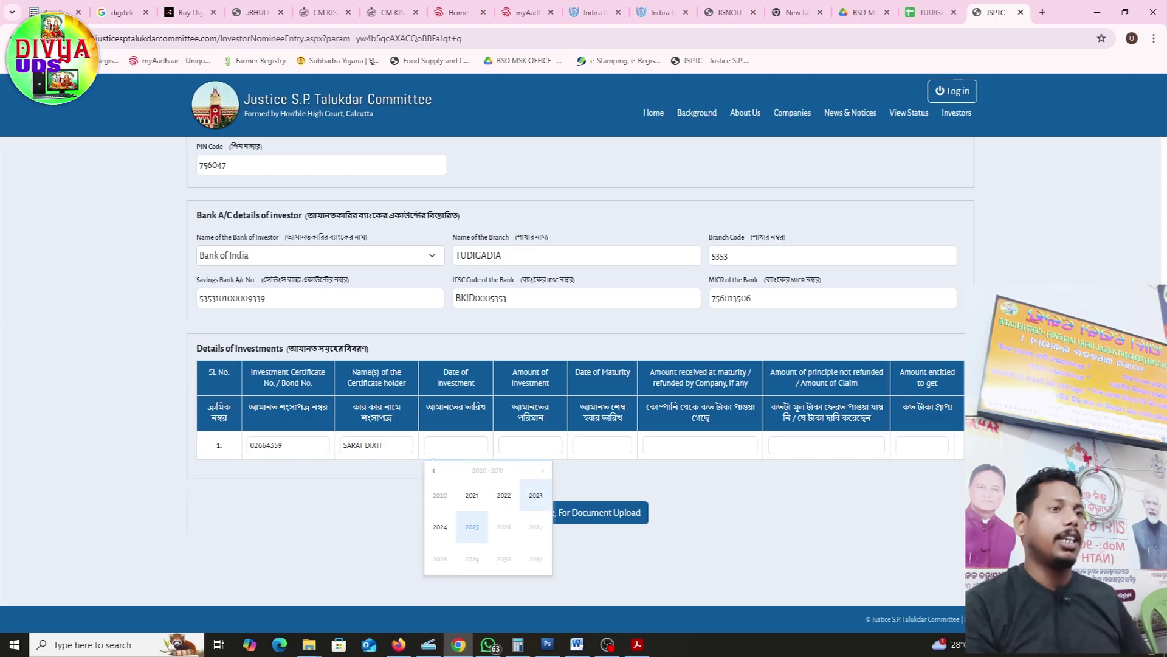
{"action": "left_click", "coordinate": [434, 470]}
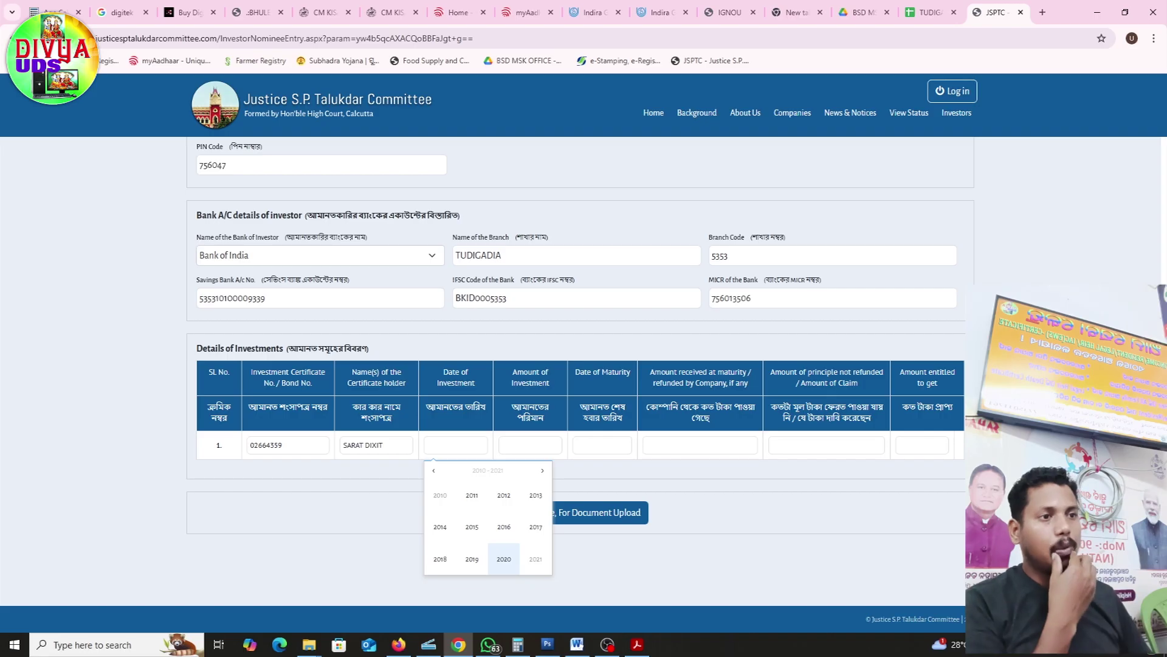
{"action": "left_click", "coordinate": [471, 495]}
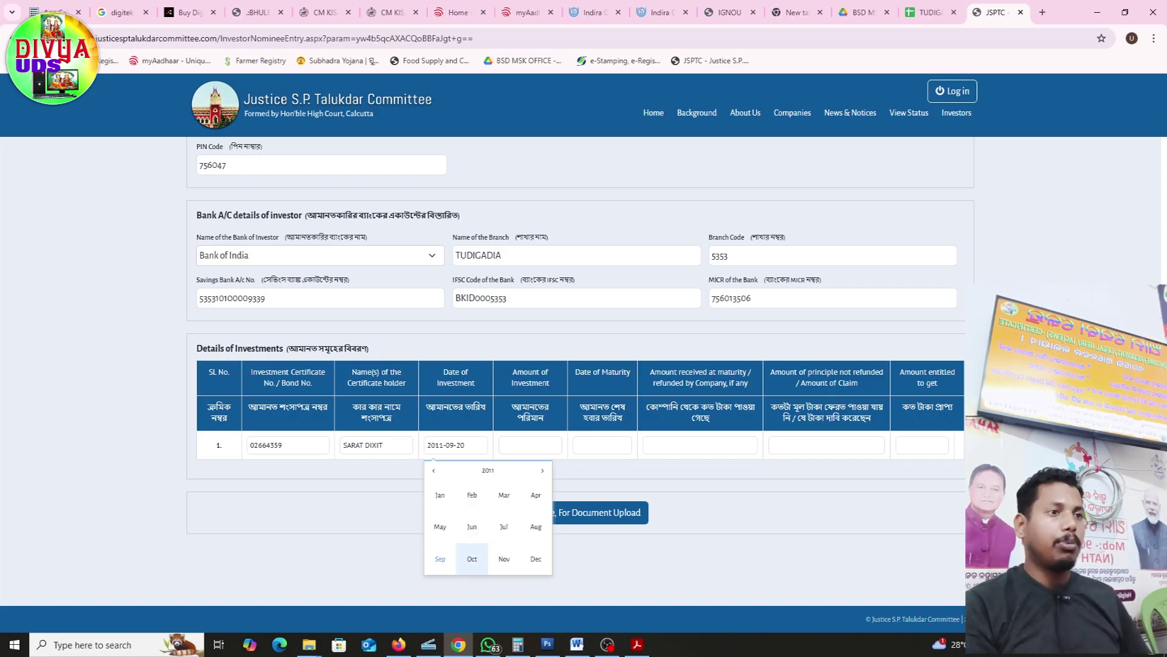
{"action": "left_click", "coordinate": [441, 527]}
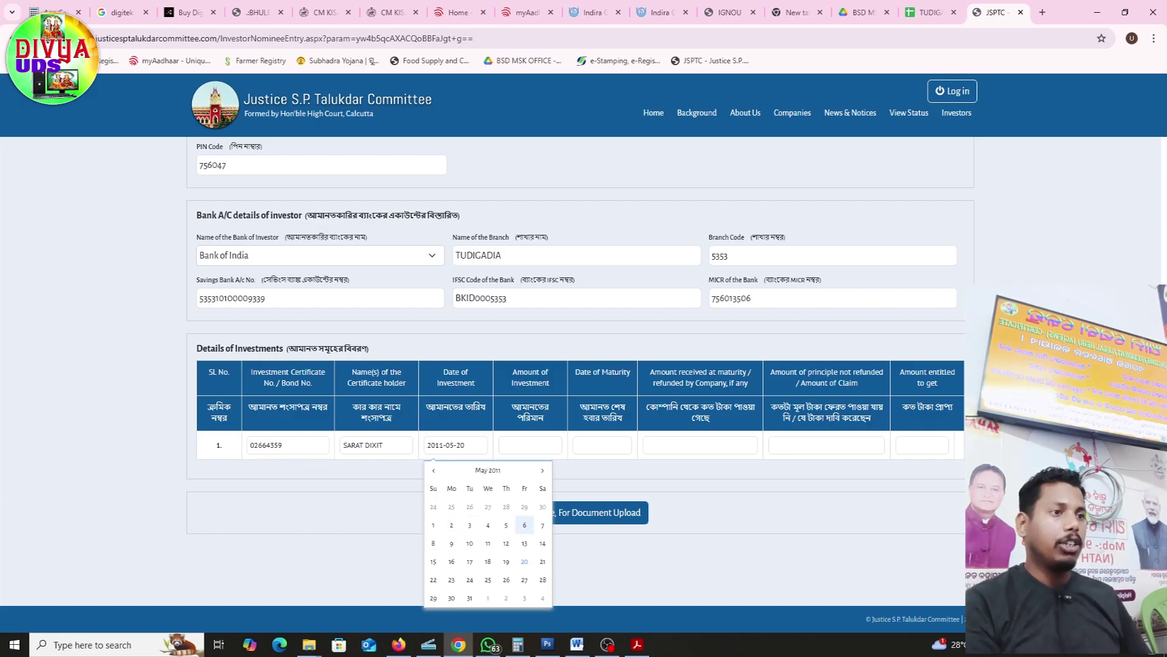
{"action": "left_click", "coordinate": [506, 525]}
{"action": "left_click", "coordinate": [530, 445]}
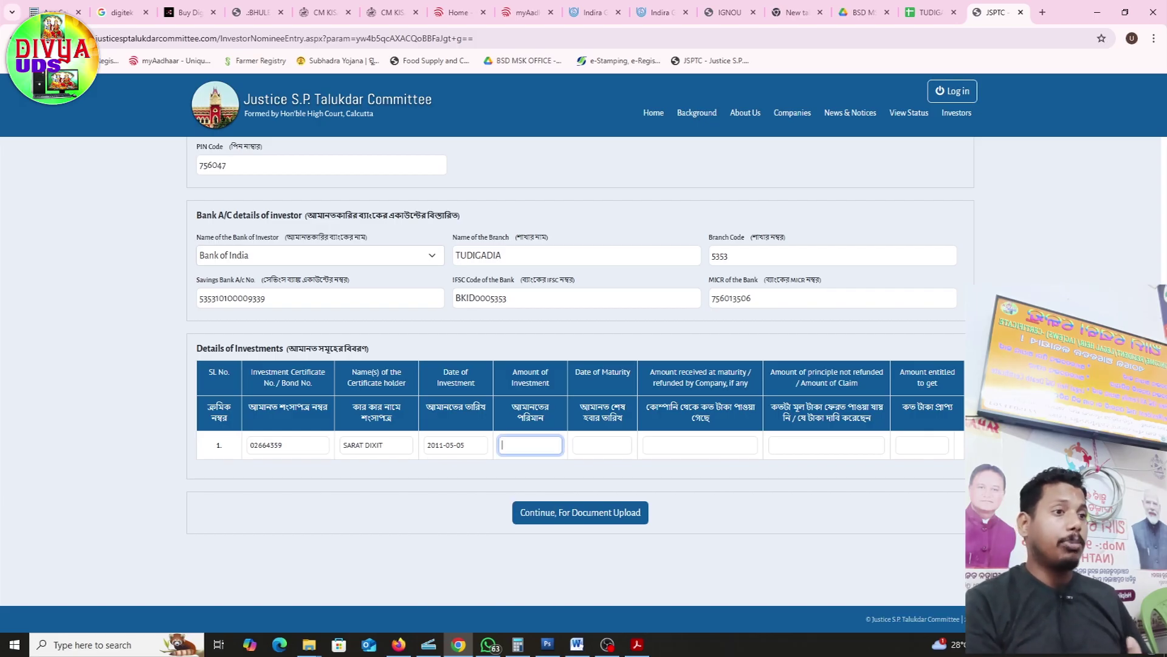
{"action": "type", "text": "15000"}
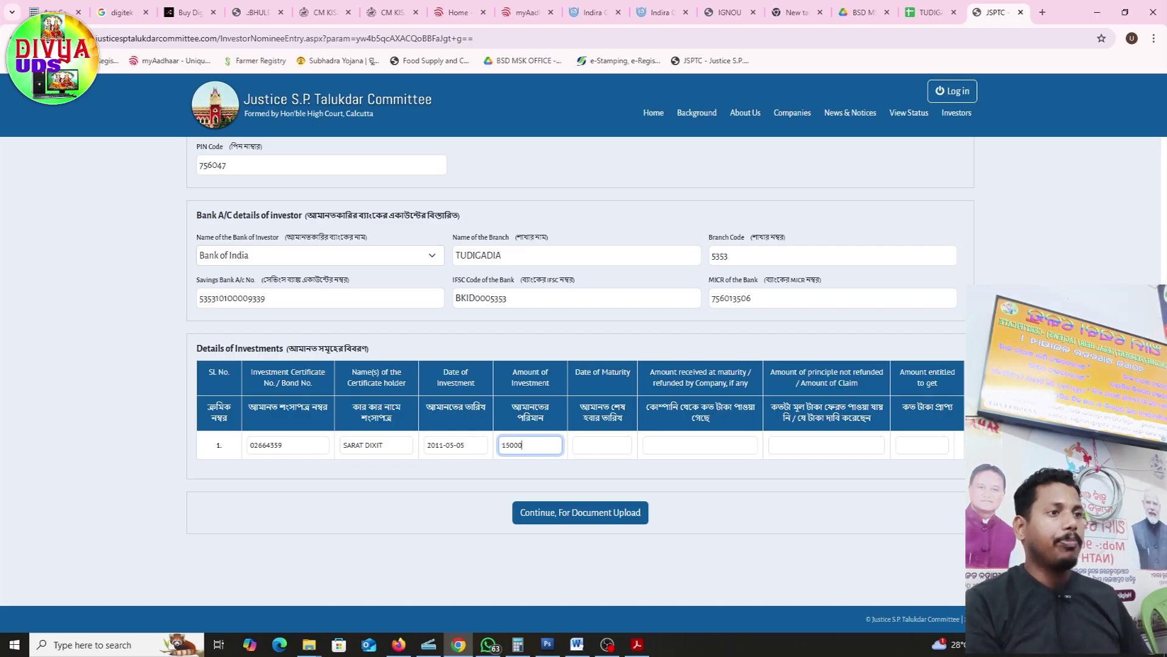
Set maturity date 2017-05-05, amount received 0, entitled amount 32070, and continue to document upload
{"action": "left_click", "coordinate": [602, 444]}
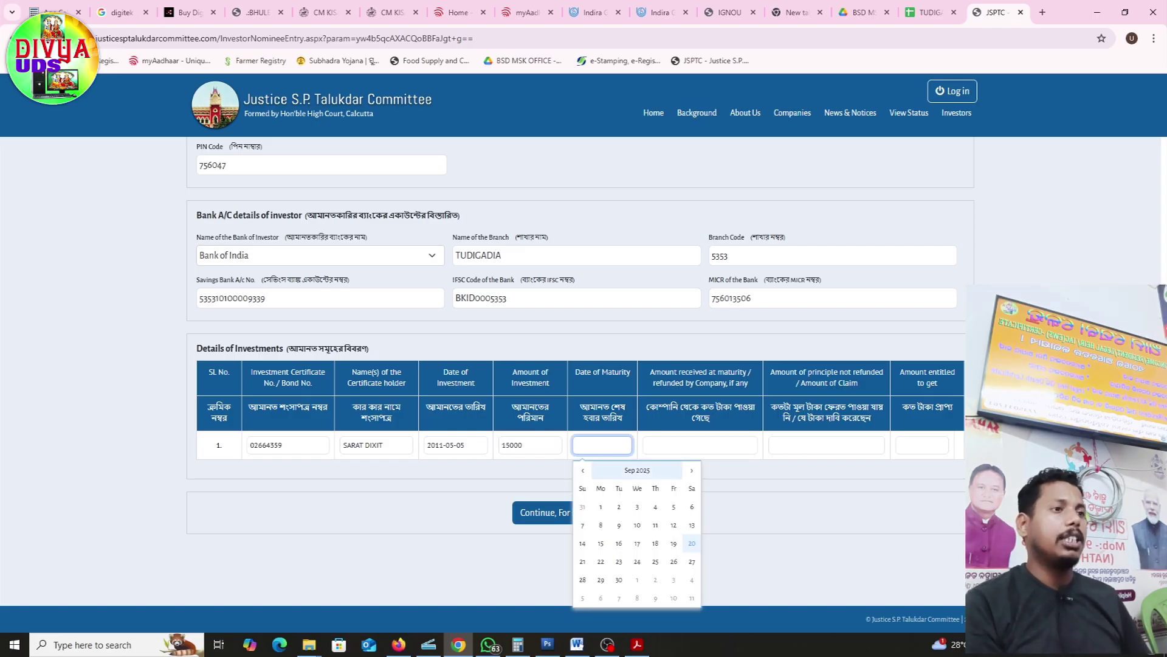
{"action": "left_click", "coordinate": [637, 470]}
{"action": "left_click", "coordinate": [638, 470]}
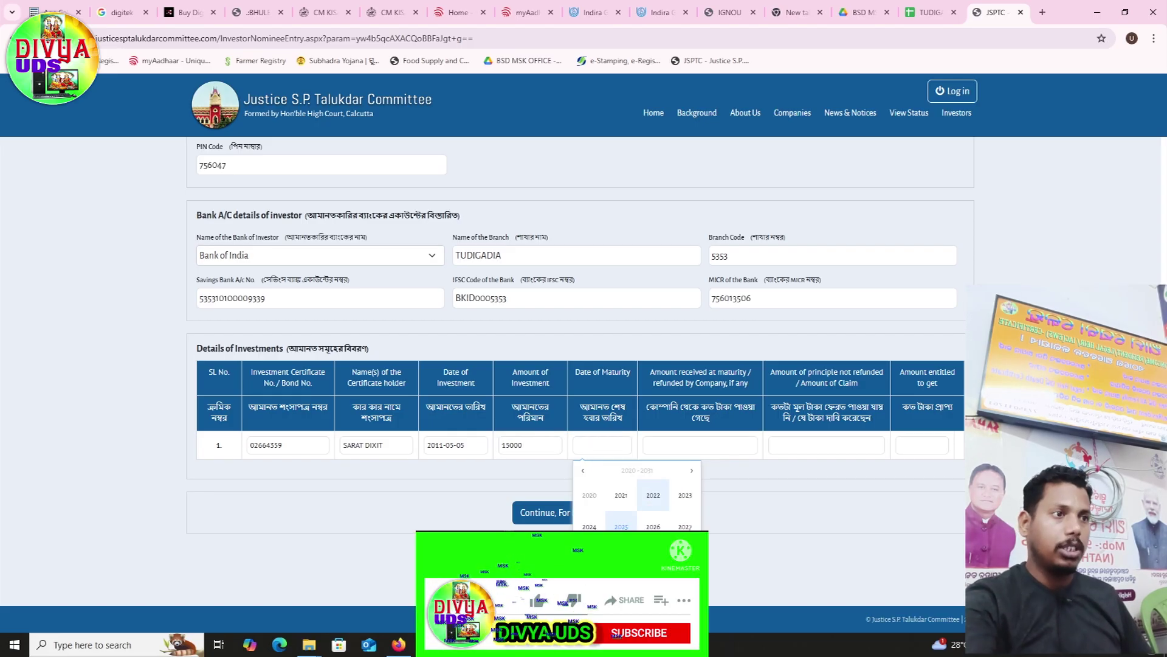
{"action": "left_click", "coordinate": [583, 470]}
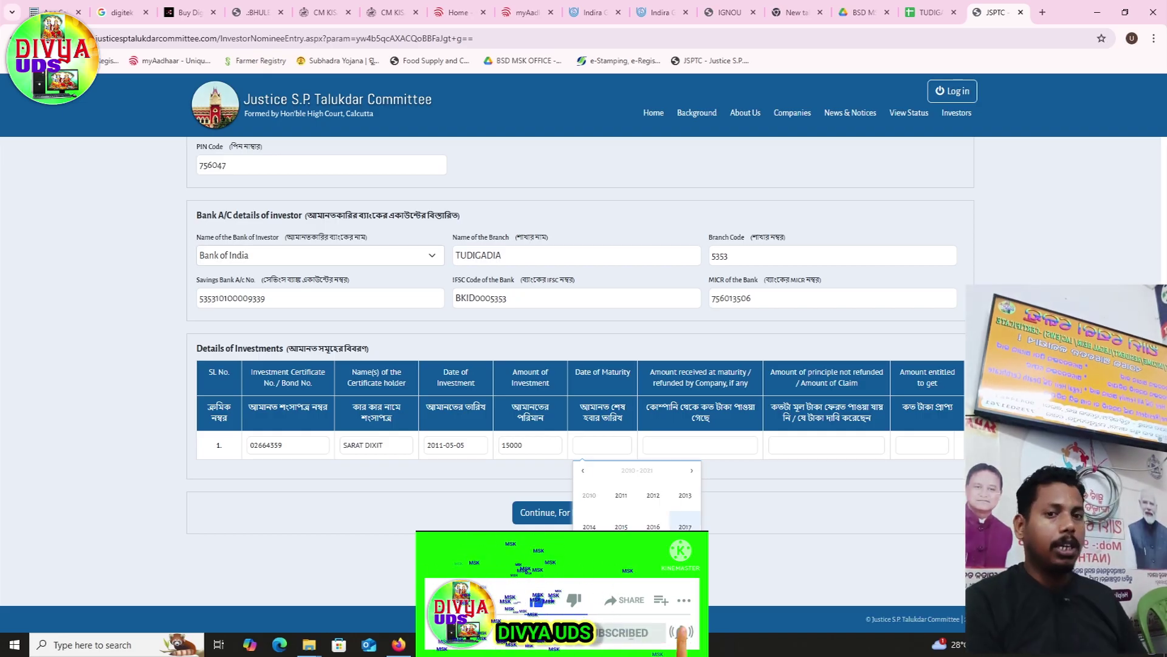
{"action": "left_click", "coordinate": [685, 525]}
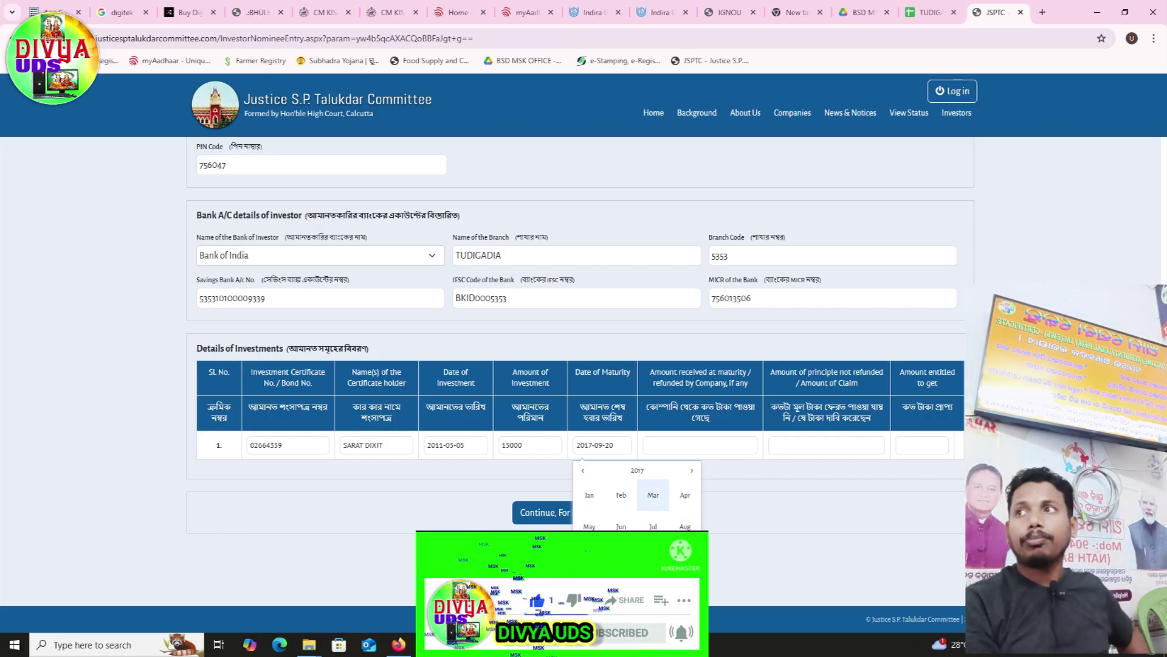
{"action": "left_click", "coordinate": [590, 525]}
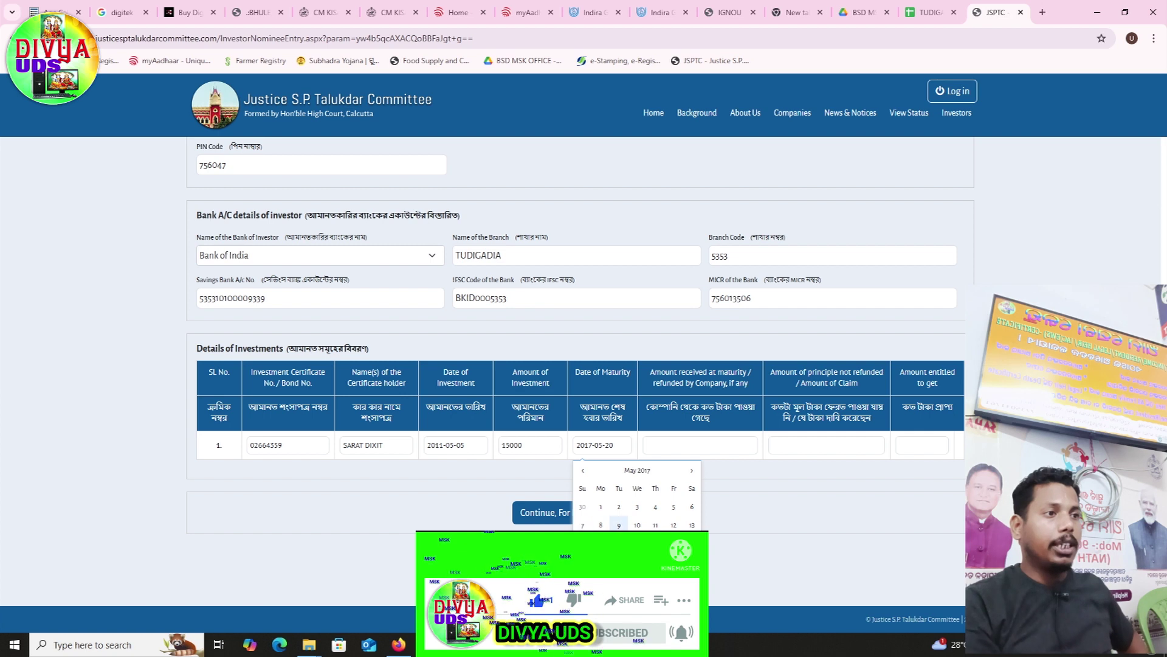
{"action": "left_click", "coordinate": [674, 506]}
{"action": "left_click", "coordinate": [700, 444]}
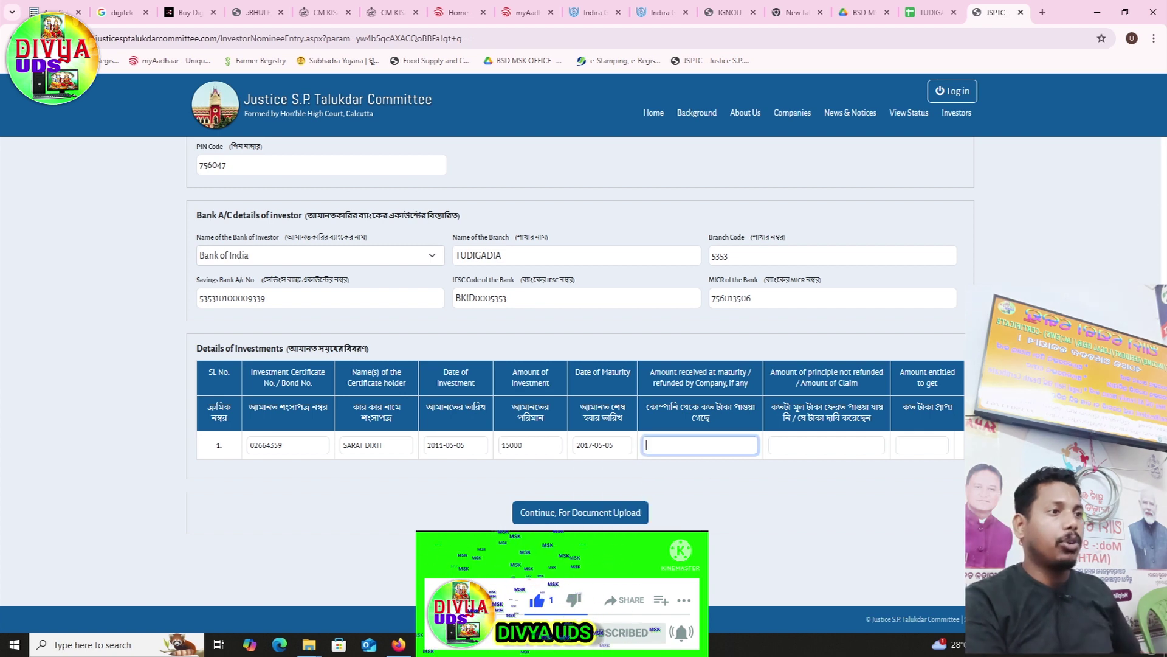
{"action": "type", "text": "0"}
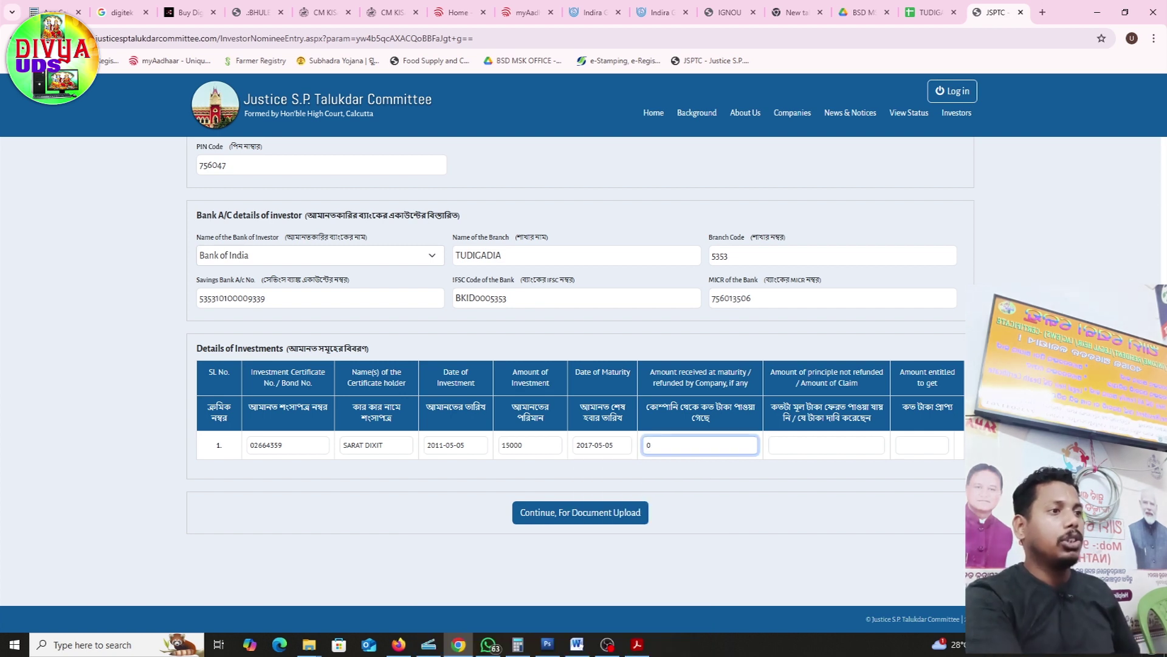
{"action": "type", "text": "0"}
{"action": "key", "text": "Tab"}
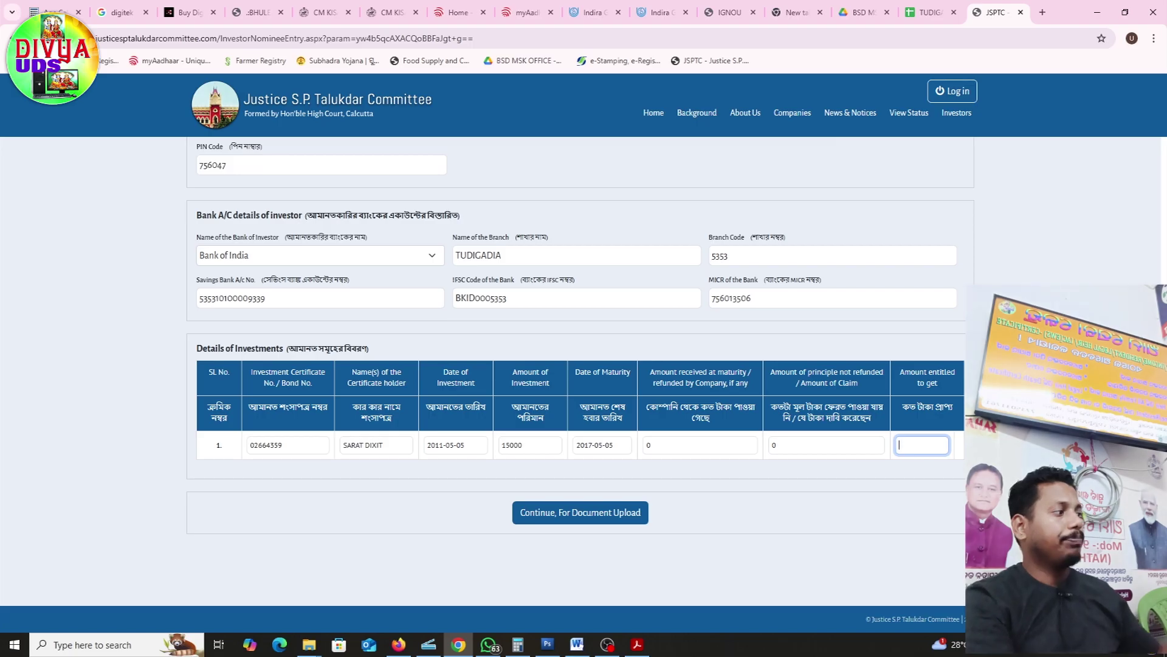
{"action": "type", "text": "32070"}
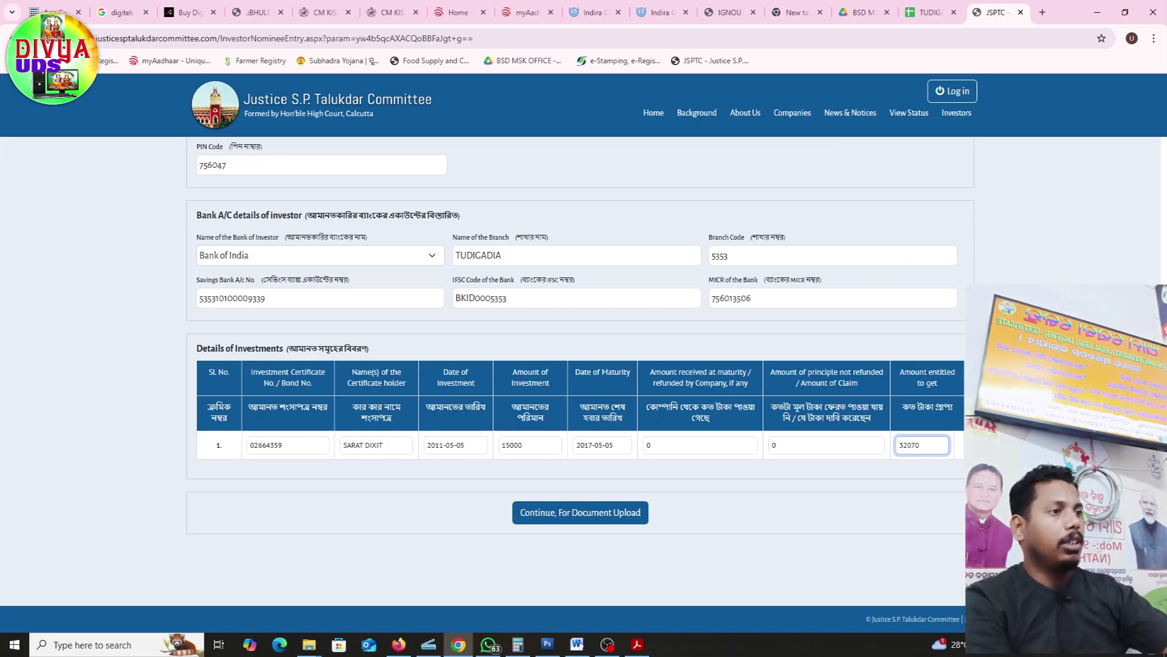
{"action": "key", "text": "Tab"}
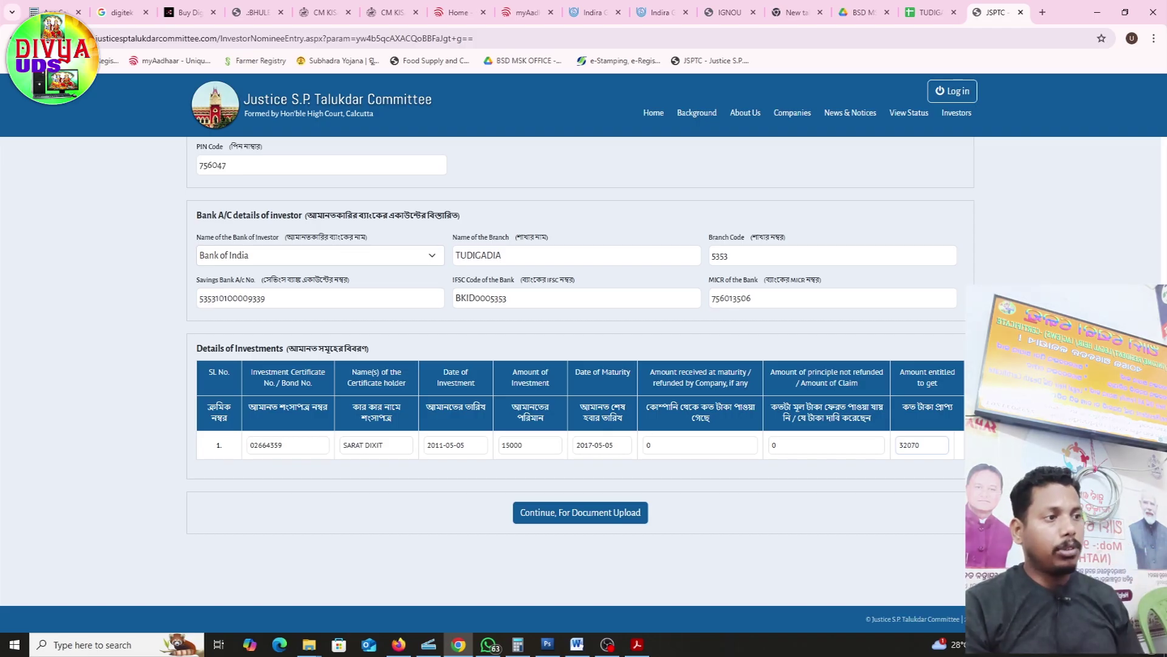
{"action": "key", "text": "Return"}
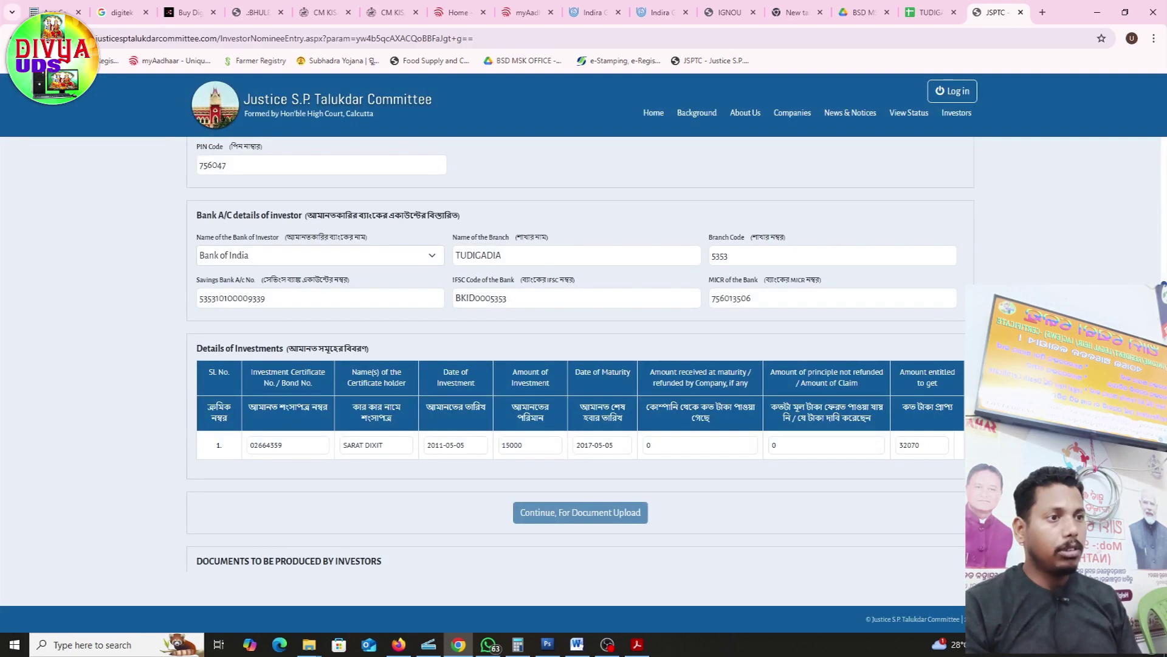
Scroll to the document upload list, cancel the file picker, and launch HP Scan
{"action": "scroll", "coordinate": [581, 352], "scroll_direction": "down", "scroll_amount": 3}
{"action": "scroll", "coordinate": [581, 352], "scroll_direction": "down", "scroll_amount": 1}
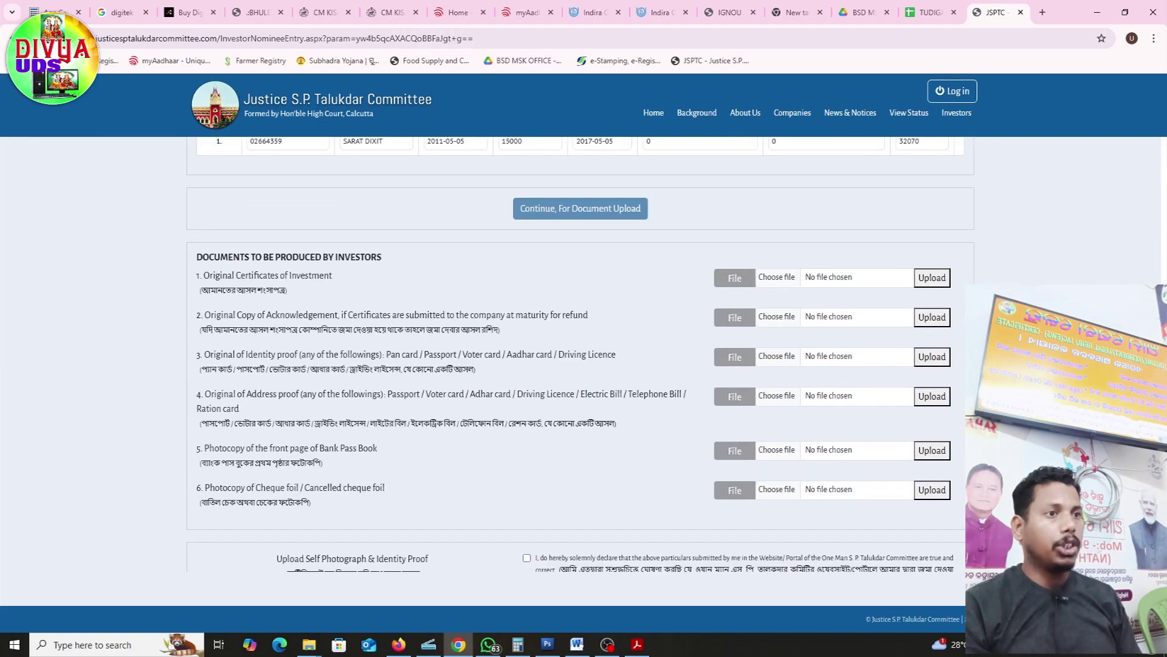
{"action": "left_click", "coordinate": [777, 277]}
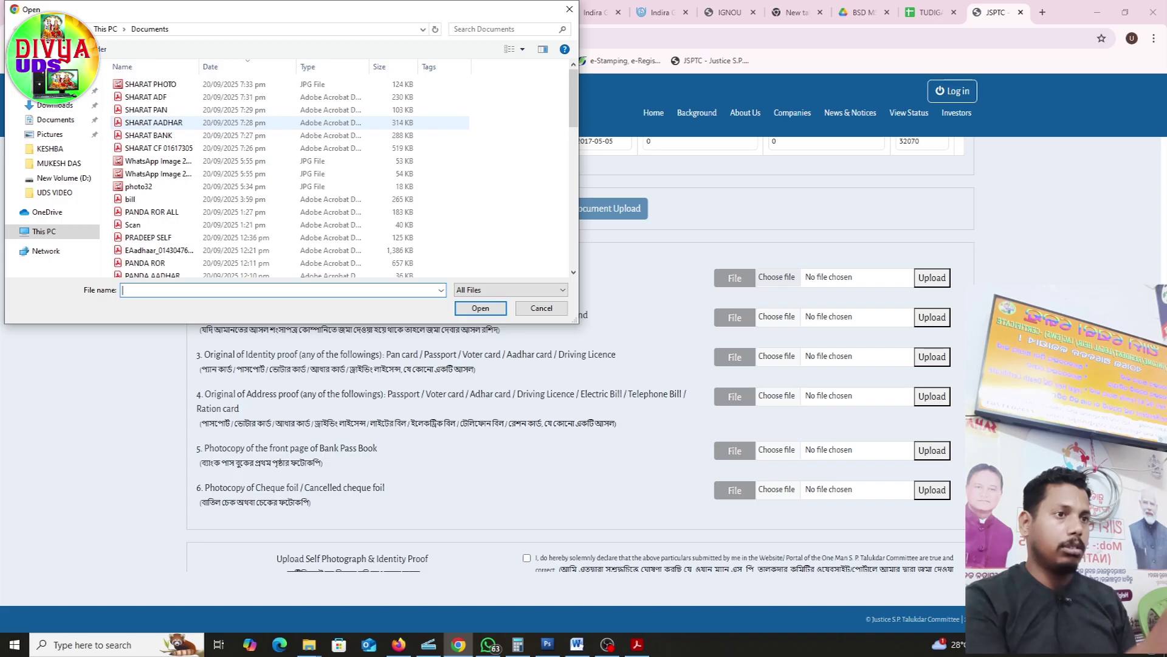
{"action": "left_click", "coordinate": [541, 309]}
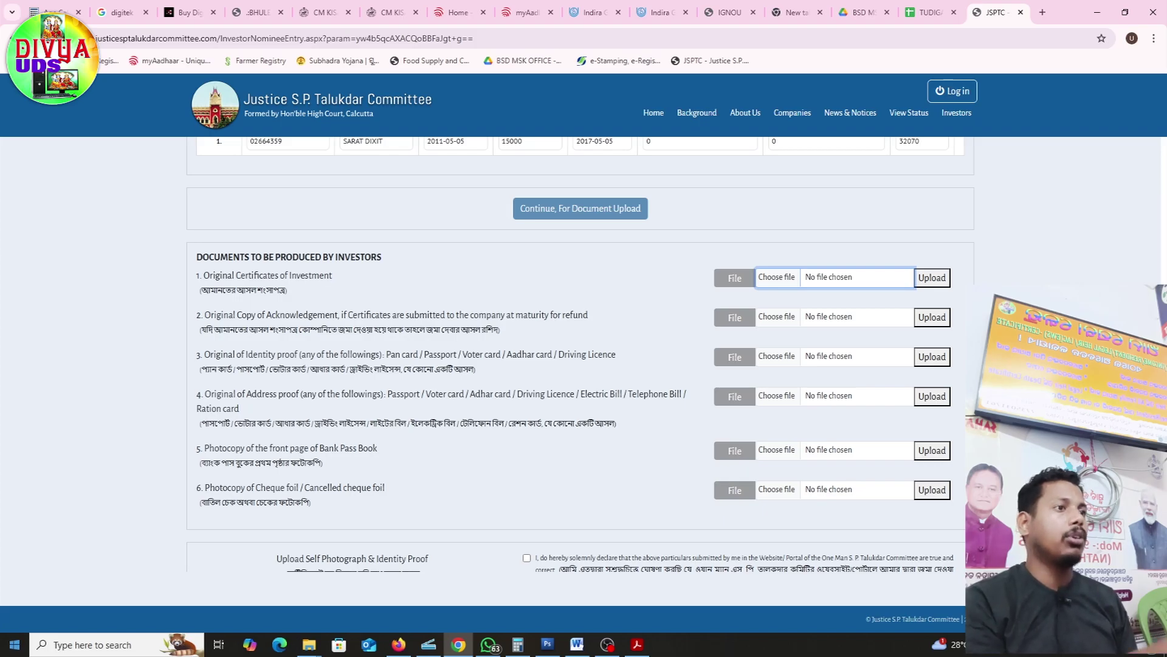
{"action": "left_click", "coordinate": [429, 643]}
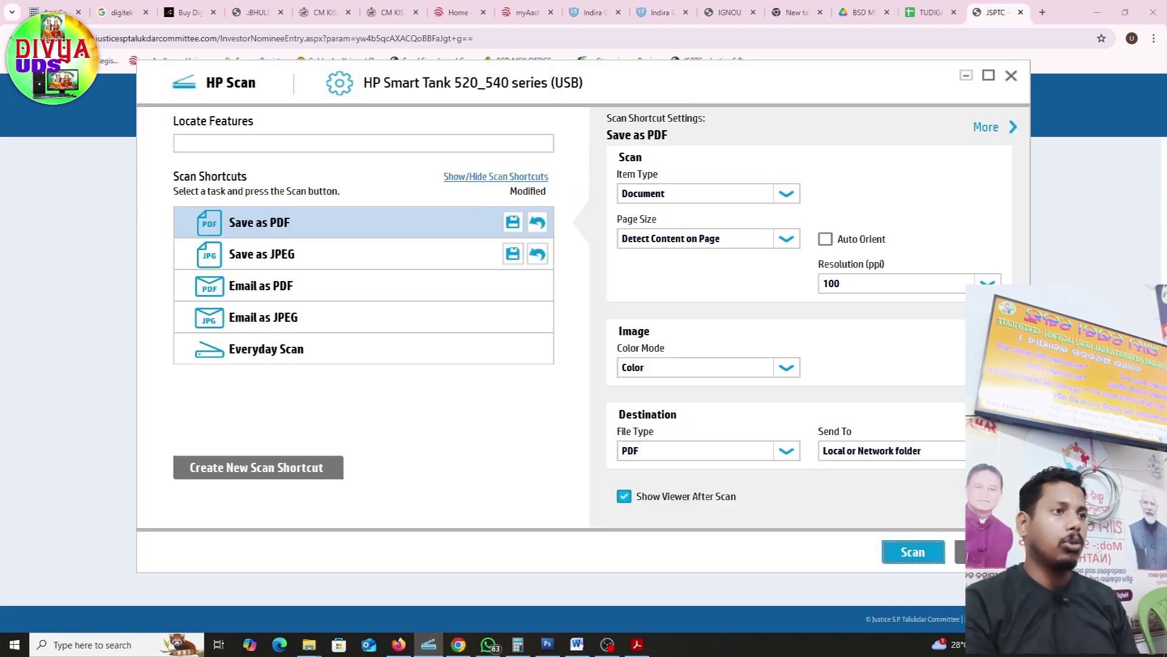
Scan the certificate to PDF and save it named with the investor's name and certificate number
{"action": "left_click", "coordinate": [913, 552]}
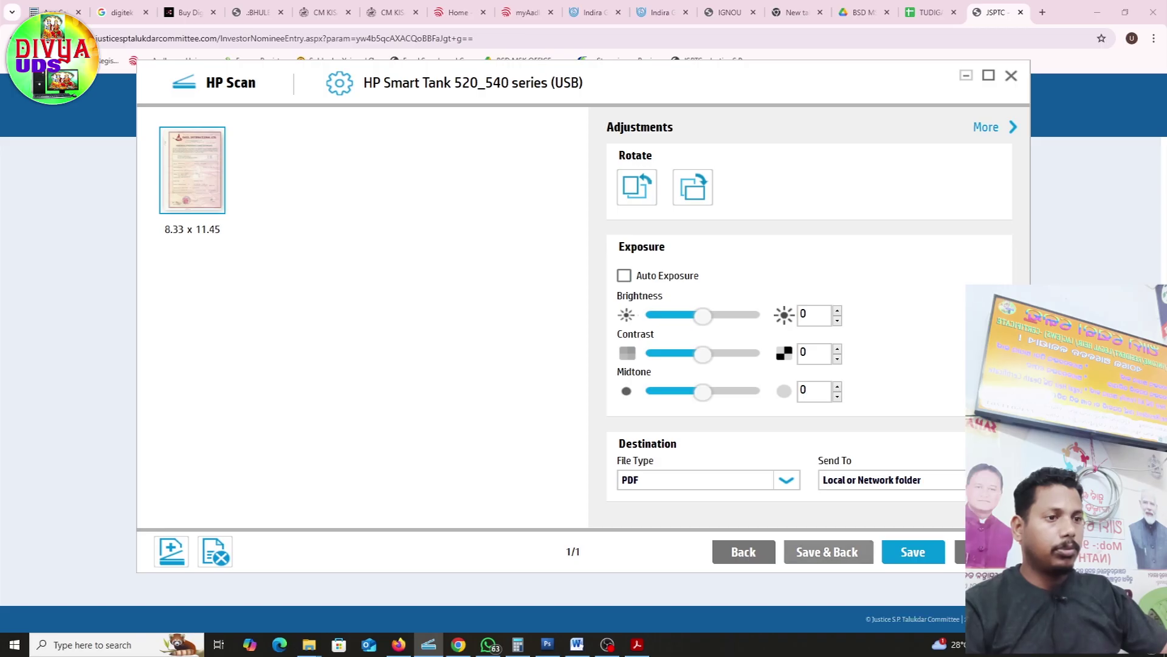
{"action": "left_click", "coordinate": [827, 552]}
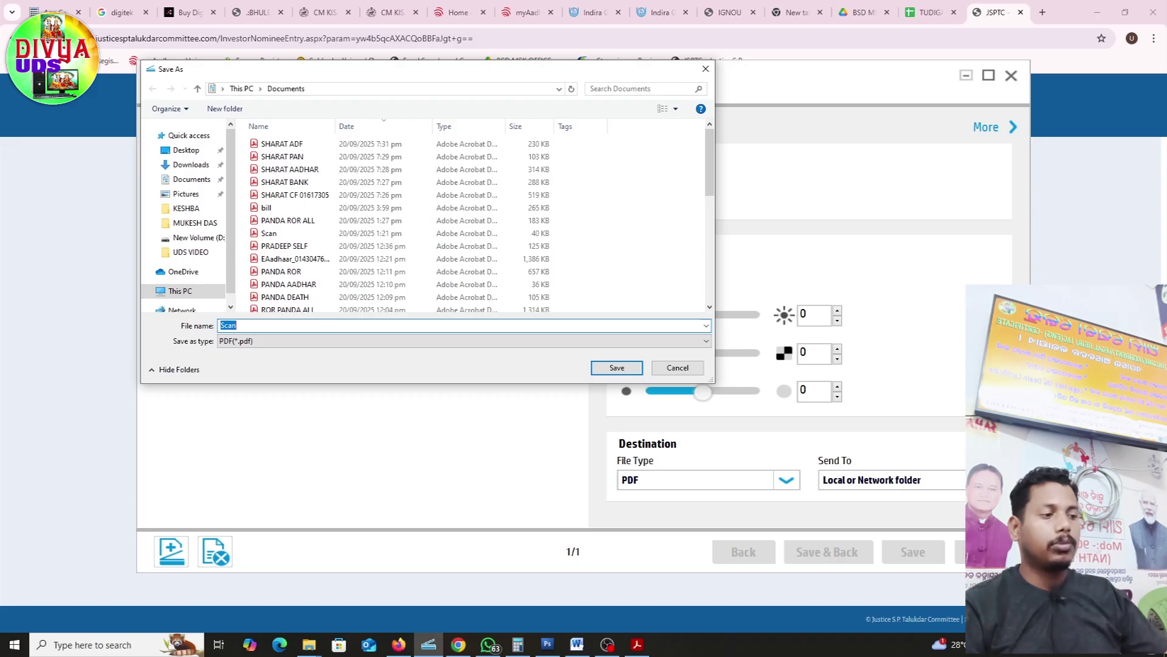
{"action": "type", "text": "S"}
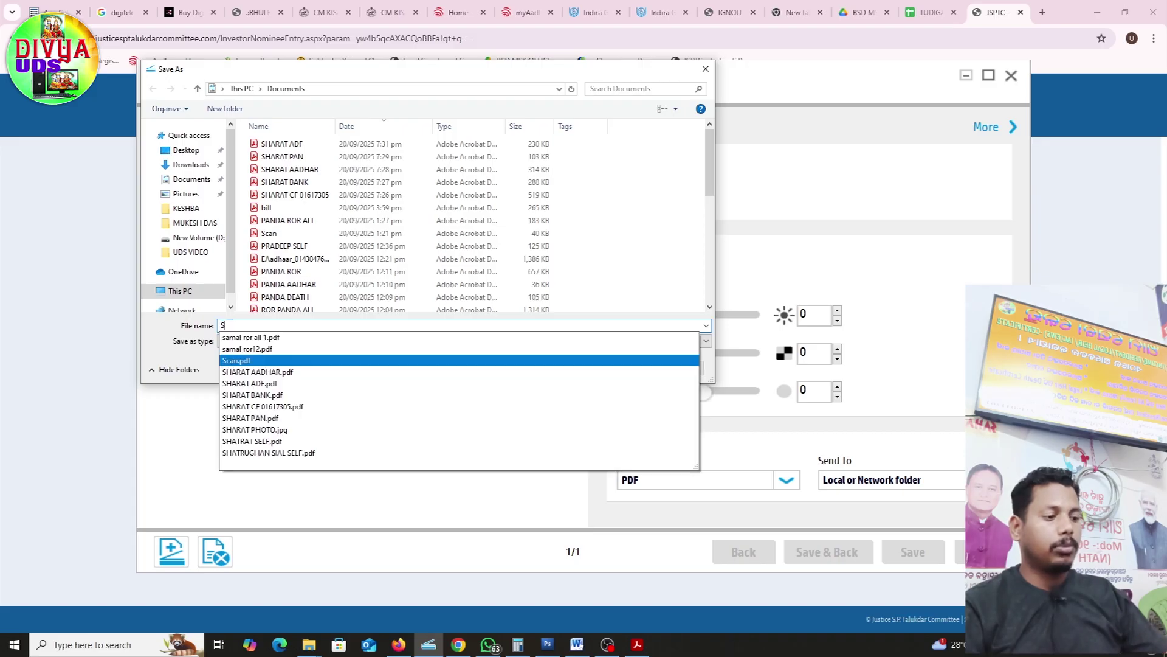
{"action": "type", "text": "HARAT "}
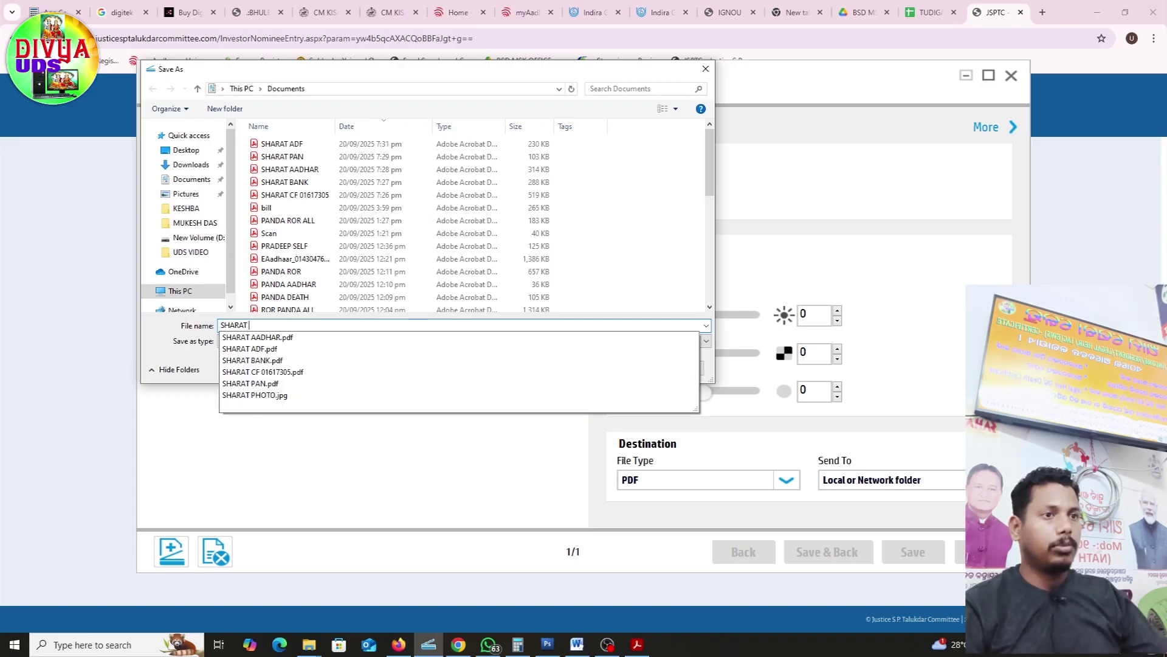
{"action": "type", "text": "CF"}
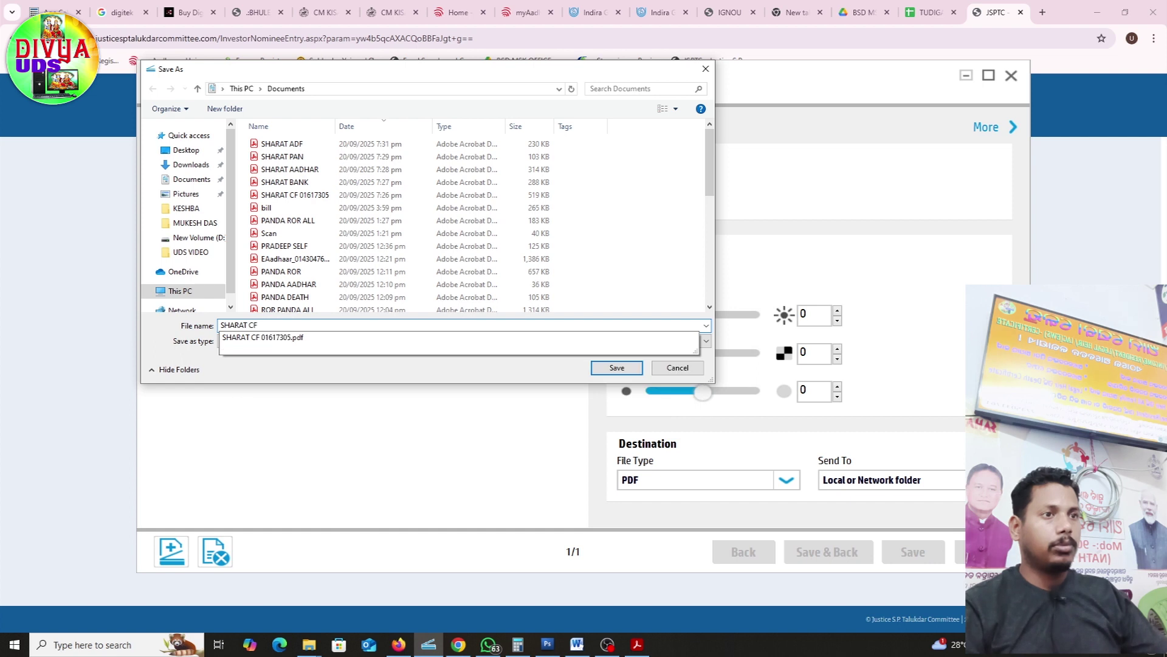
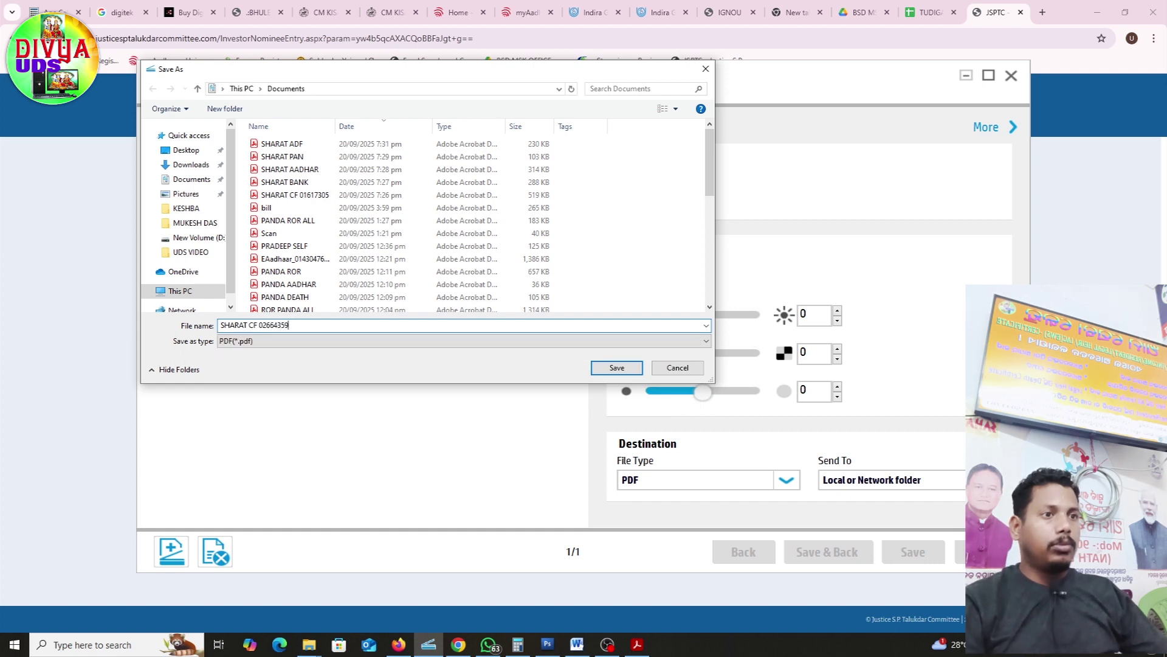
{"action": "key", "text": "Return"}
Attach and upload the scanned certificate PDF for the investment certificate item, then begin the second document
{"action": "key", "text": "alt+Tab"}
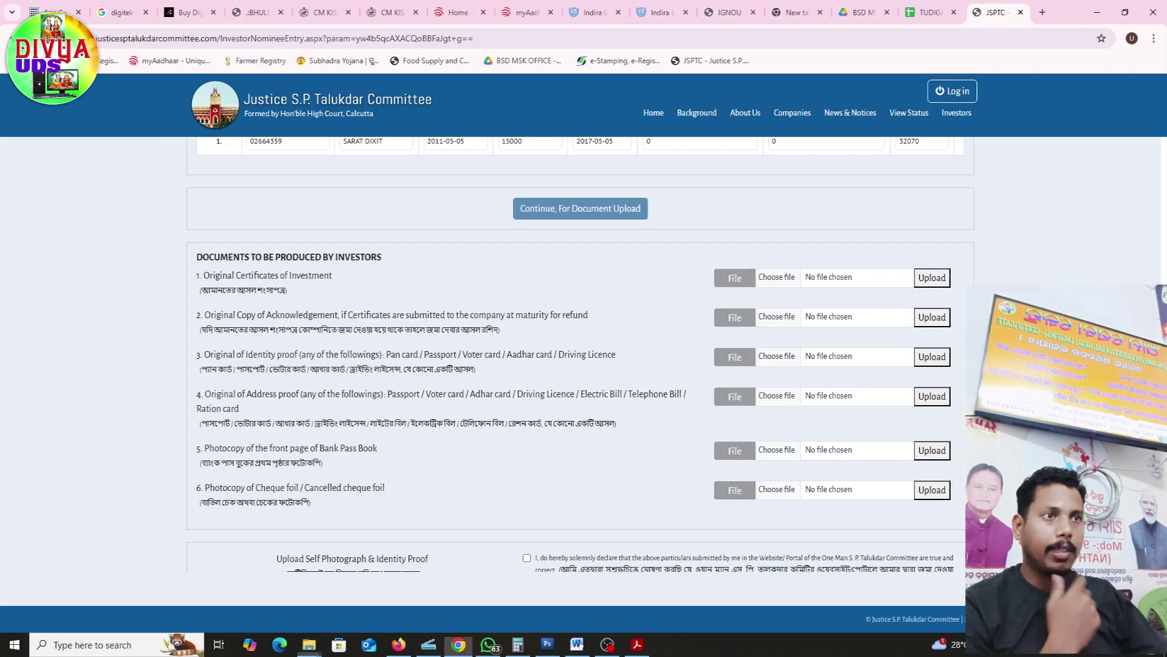
{"action": "left_click", "coordinate": [776, 277]}
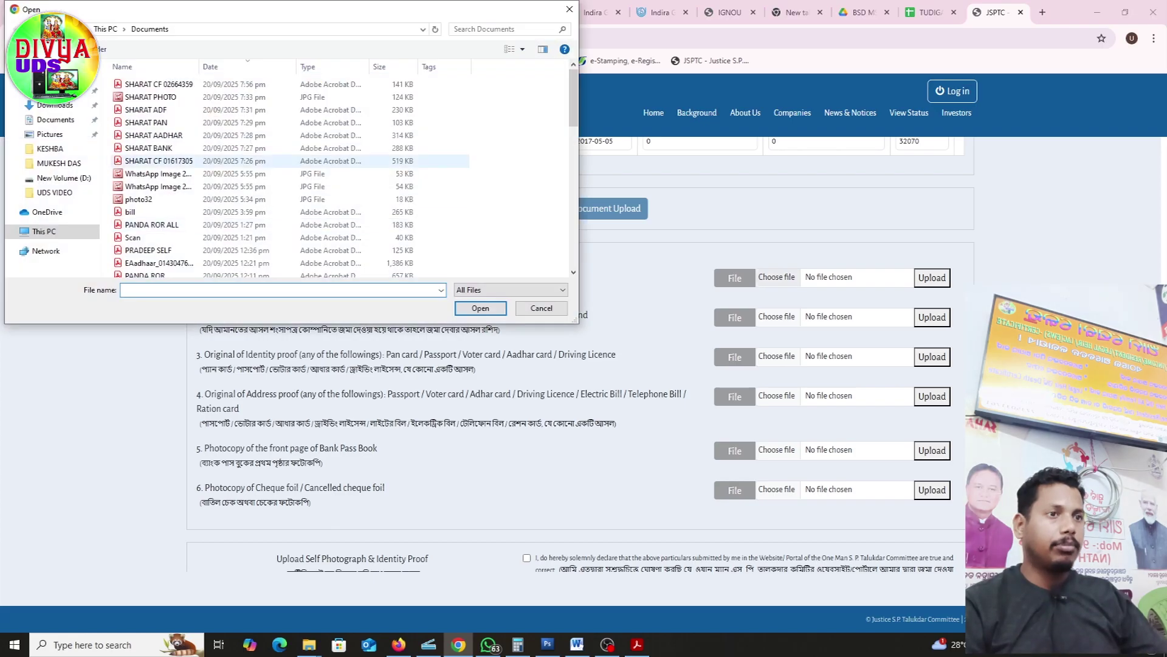
{"action": "left_click", "coordinate": [159, 84]}
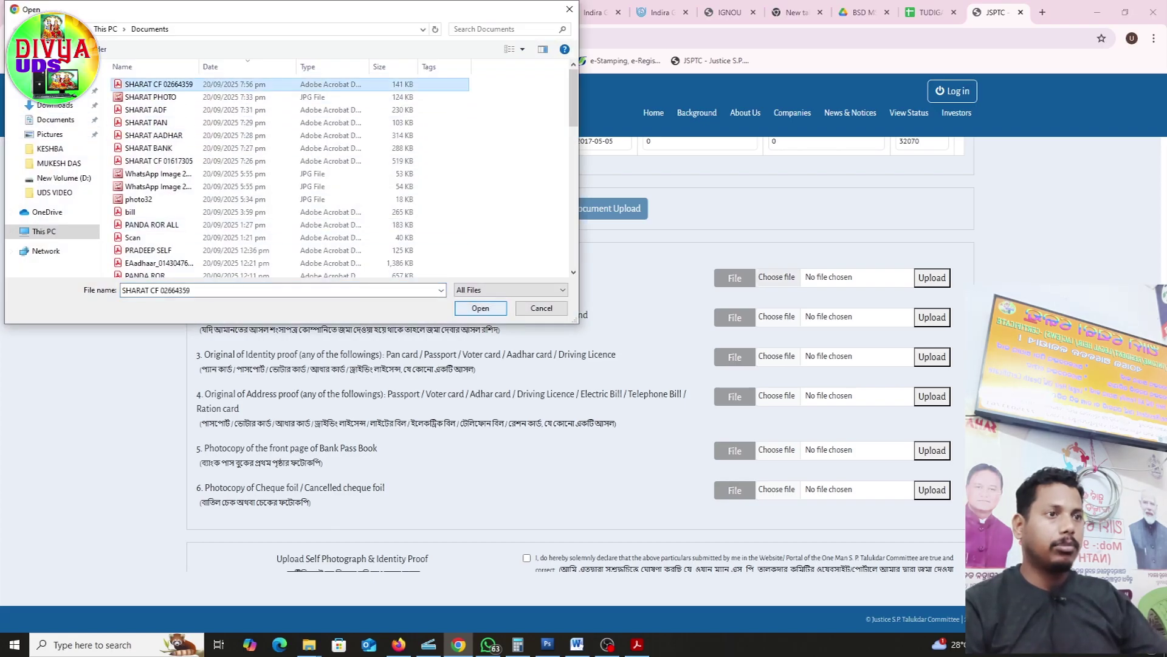
{"action": "key", "text": "Return"}
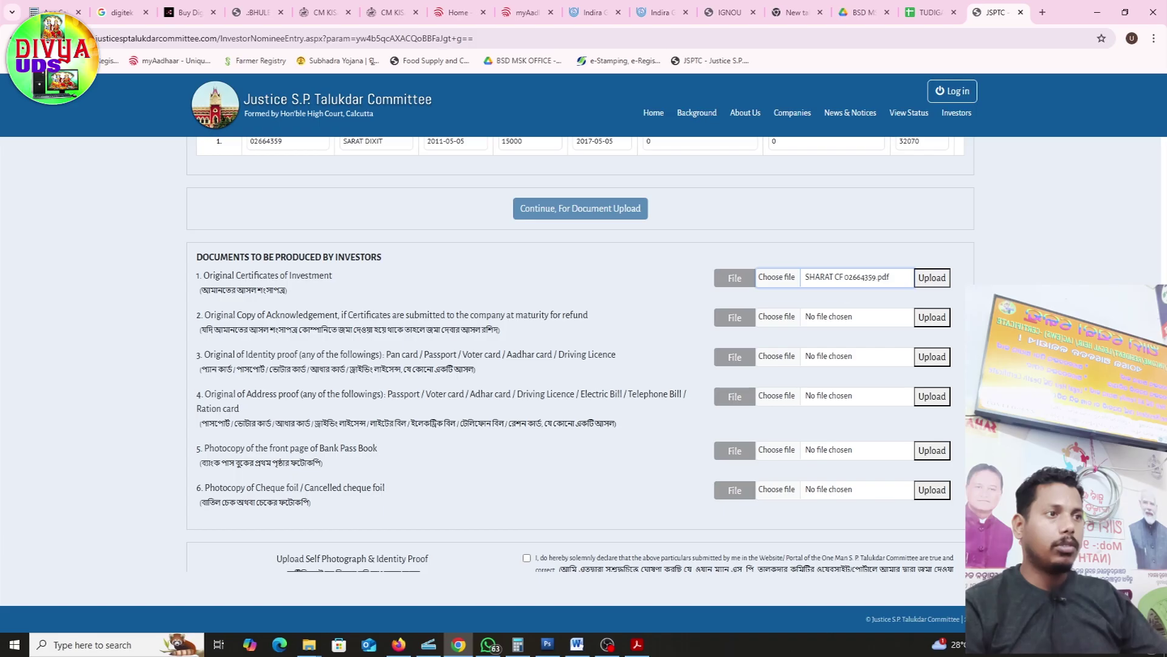
{"action": "left_click", "coordinate": [776, 316]}
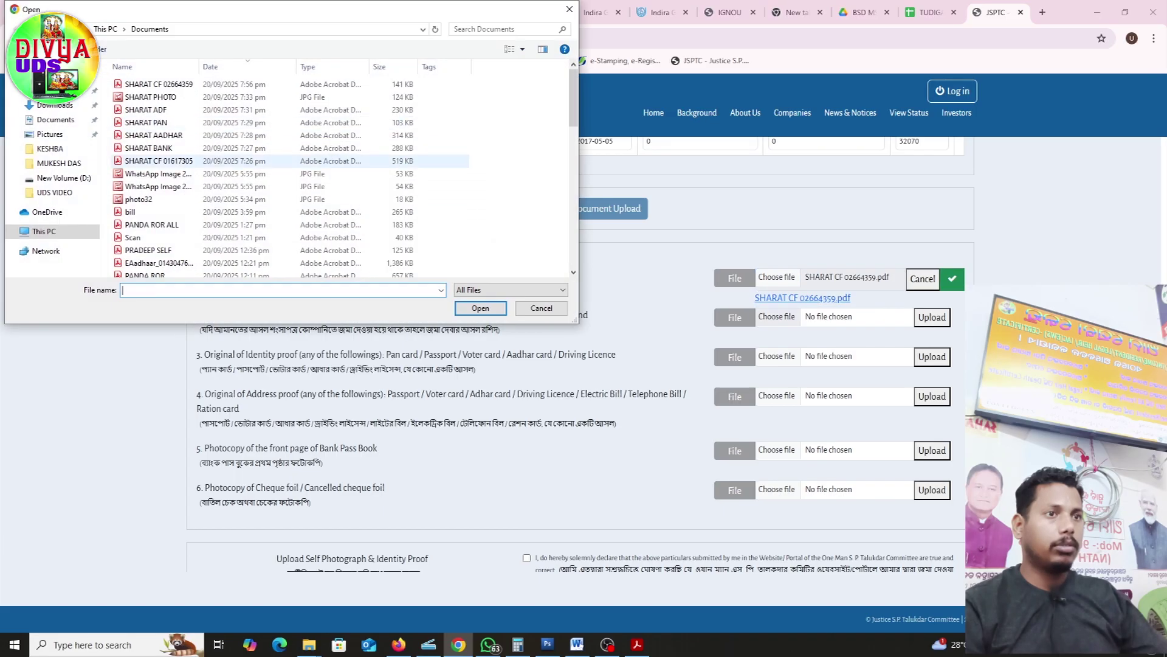
{"action": "left_click", "coordinate": [146, 109]}
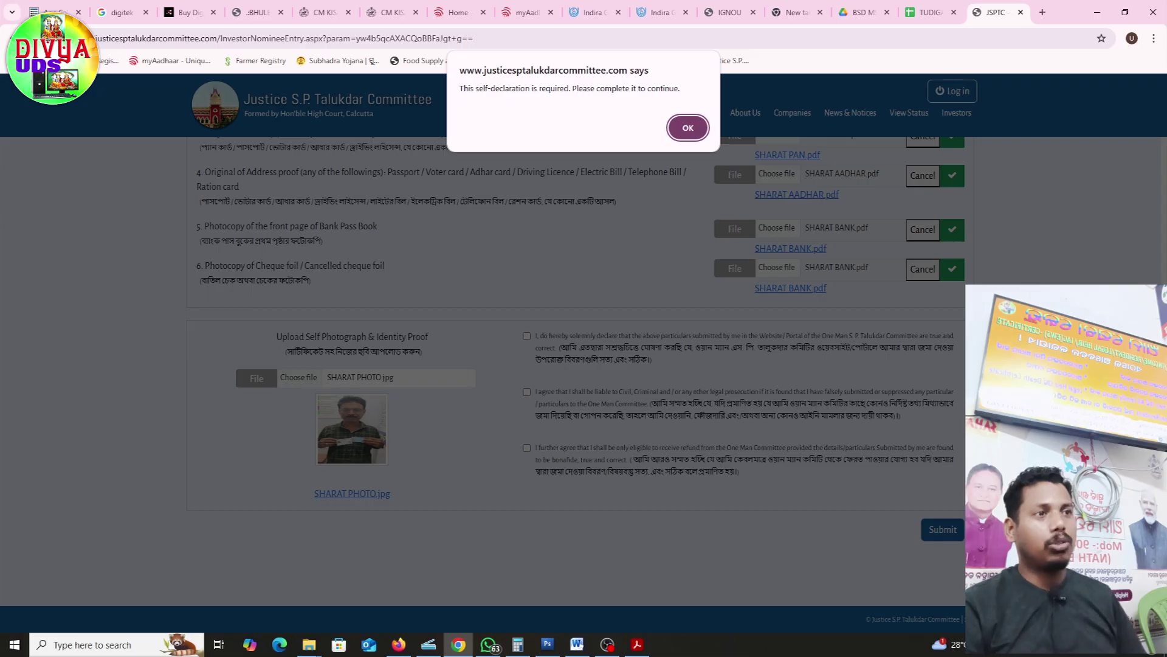
Tick the three declarations (true particulars, bona fide refund, liability for false information) and submit the claim
{"action": "key", "text": "Return"}
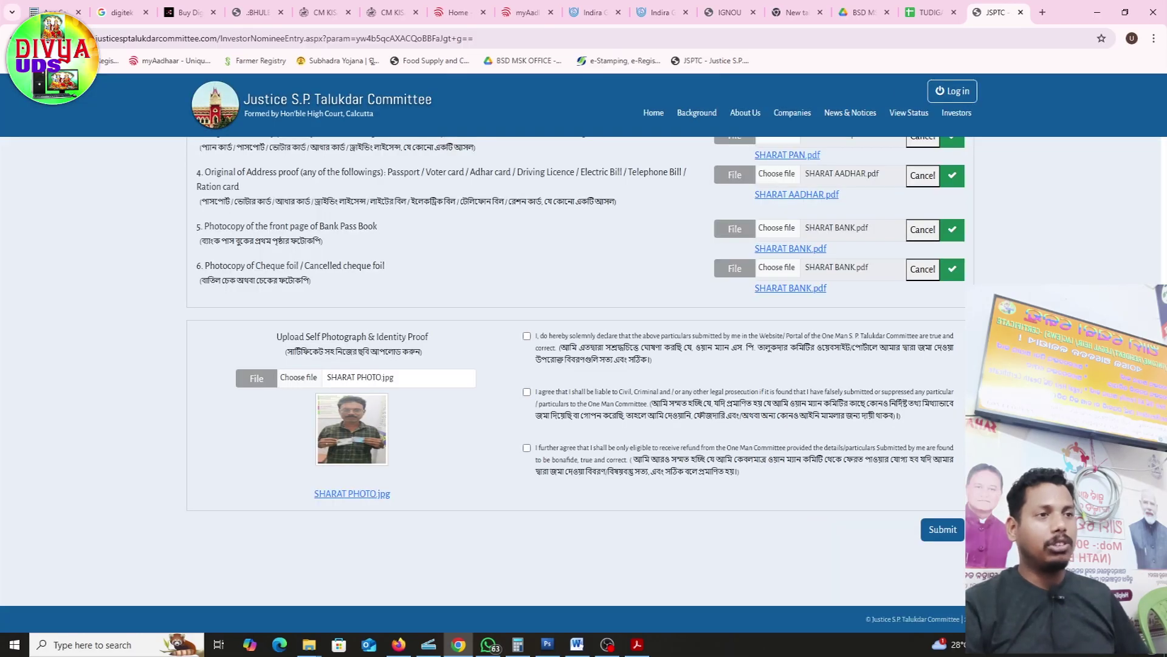
{"action": "left_click", "coordinate": [527, 336]}
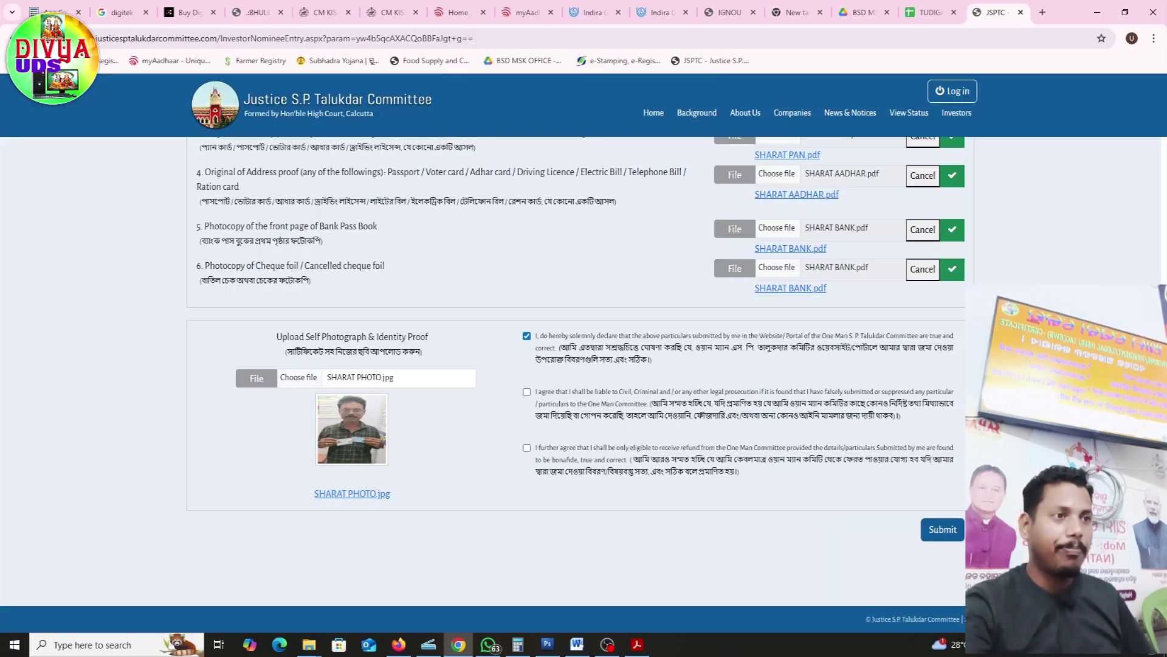
{"action": "left_click", "coordinate": [527, 447]}
{"action": "left_click", "coordinate": [526, 392]}
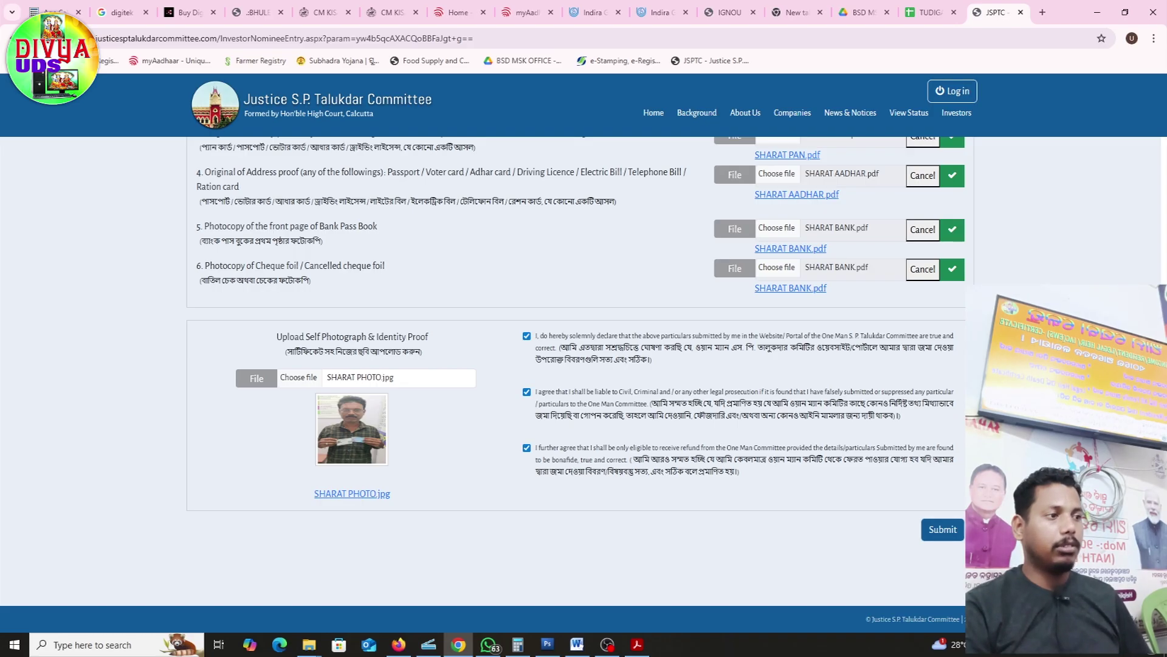
{"action": "left_click", "coordinate": [943, 529]}
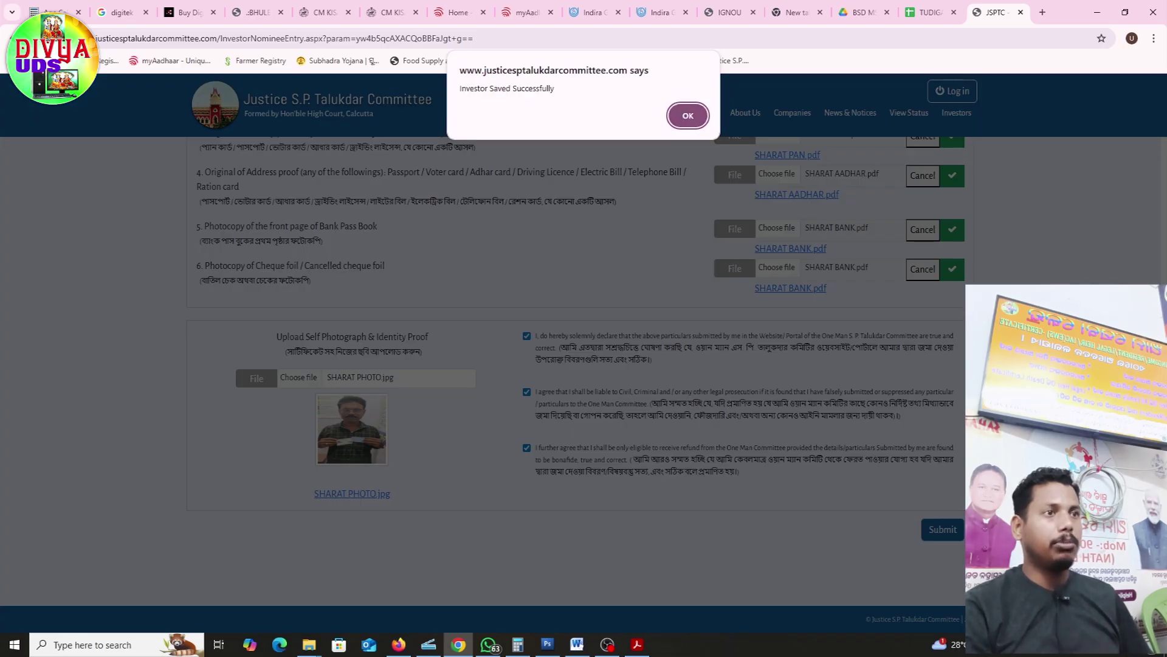
{"action": "key", "text": "Return"}
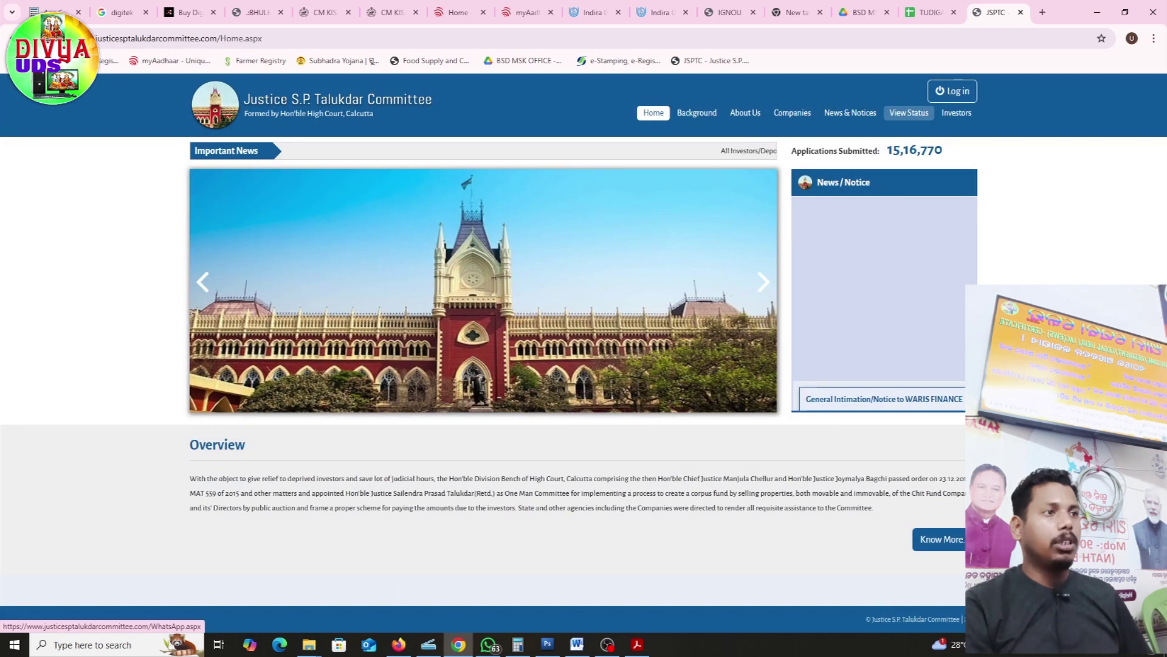
Look up the certificate's status using its number and the captcha answer, then print the pending-verification page
{"action": "left_click", "coordinate": [885, 470]}
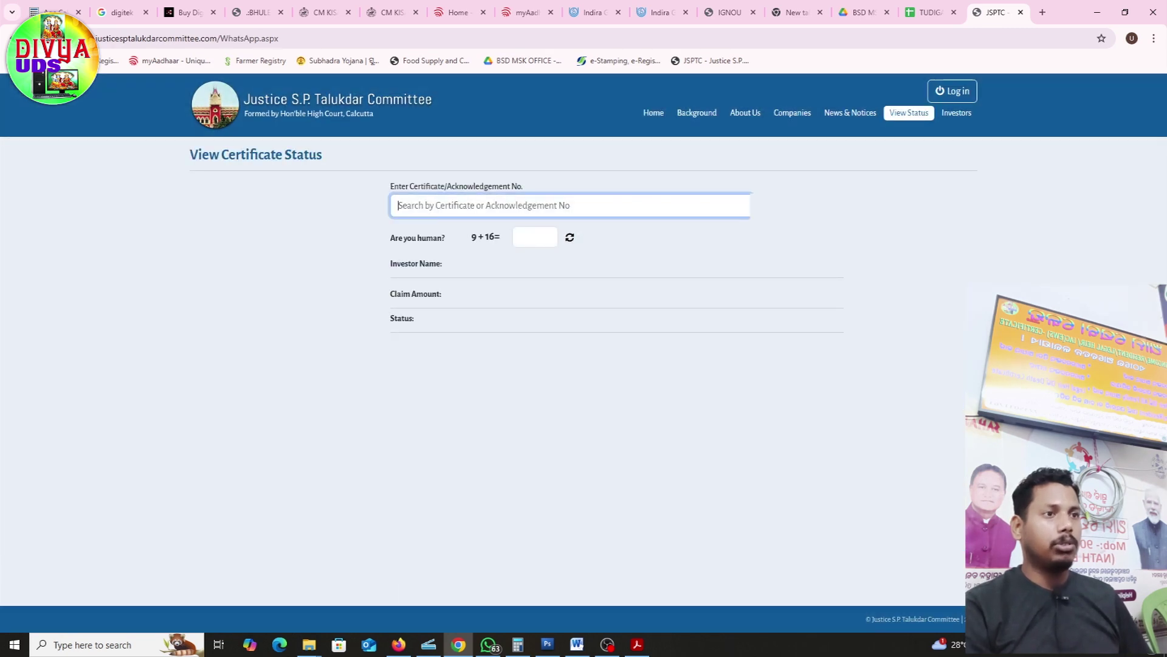
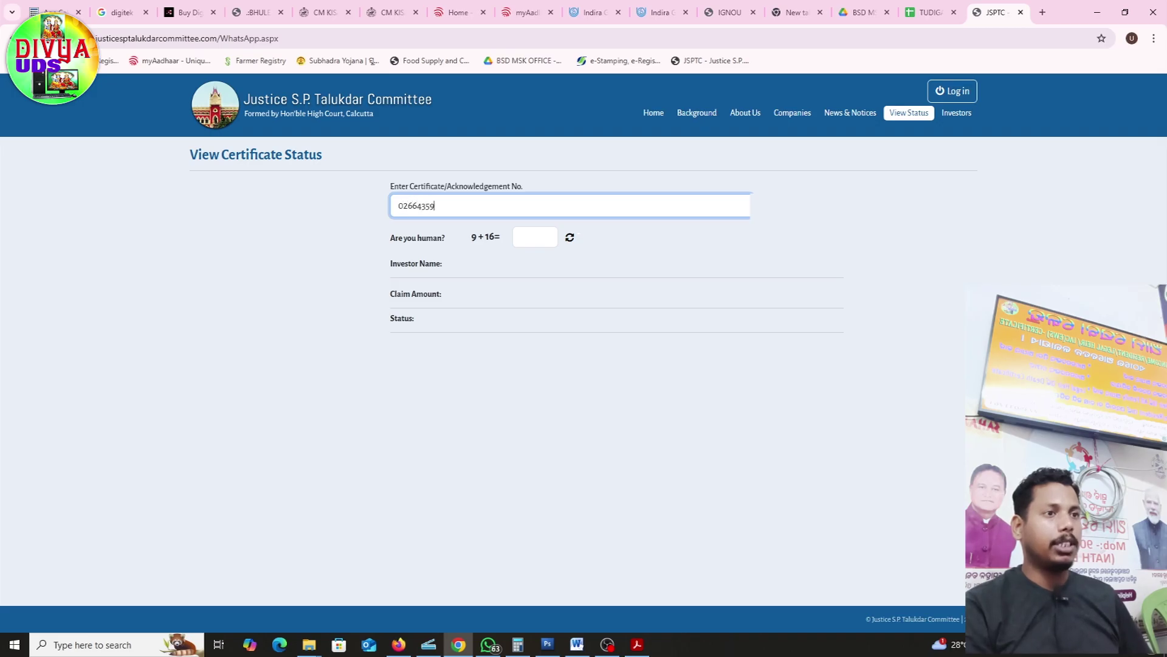
{"action": "left_click", "coordinate": [535, 236]}
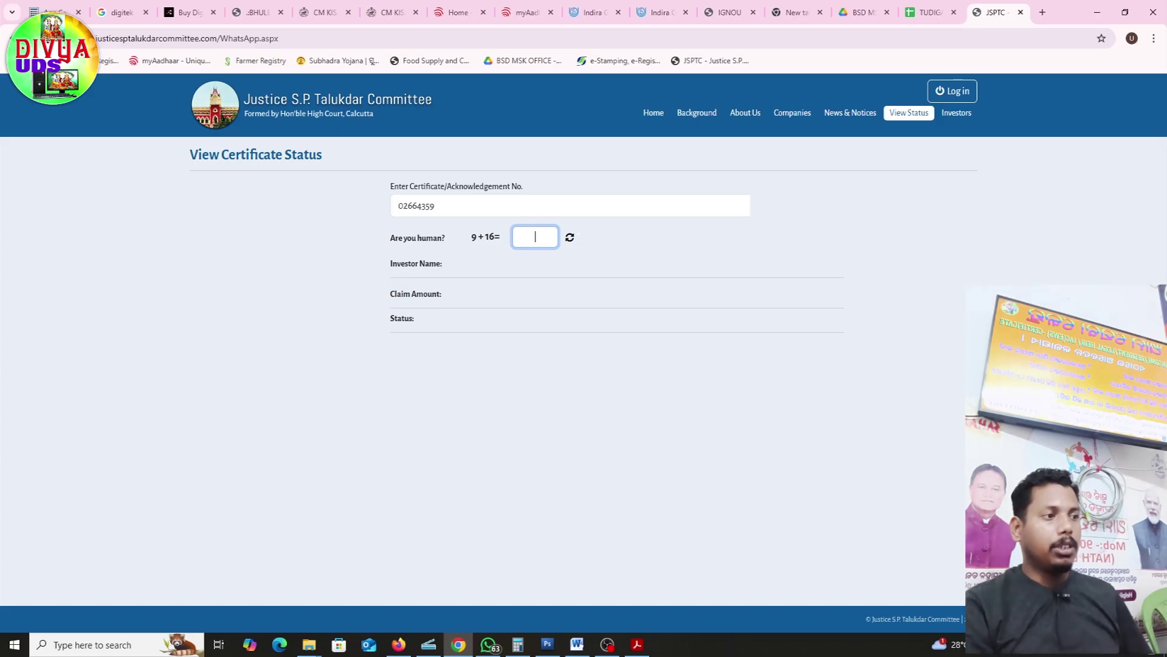
{"action": "type", "text": "25"}
{"action": "left_click", "coordinate": [765, 205]}
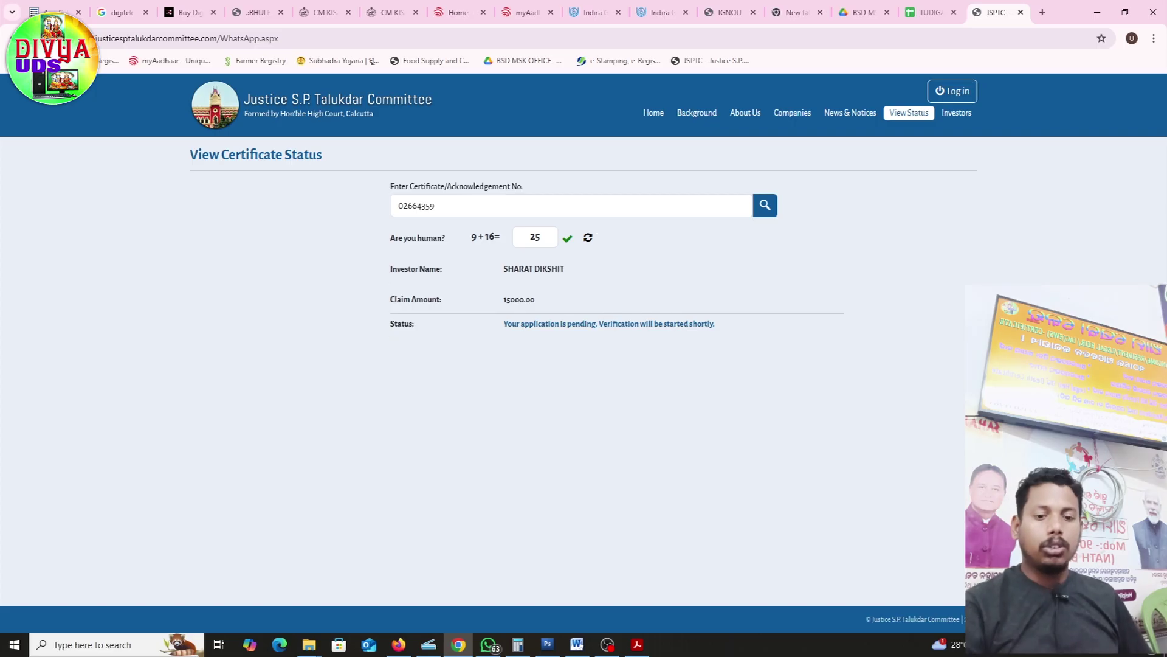
{"action": "key", "text": "ctrl+p"}
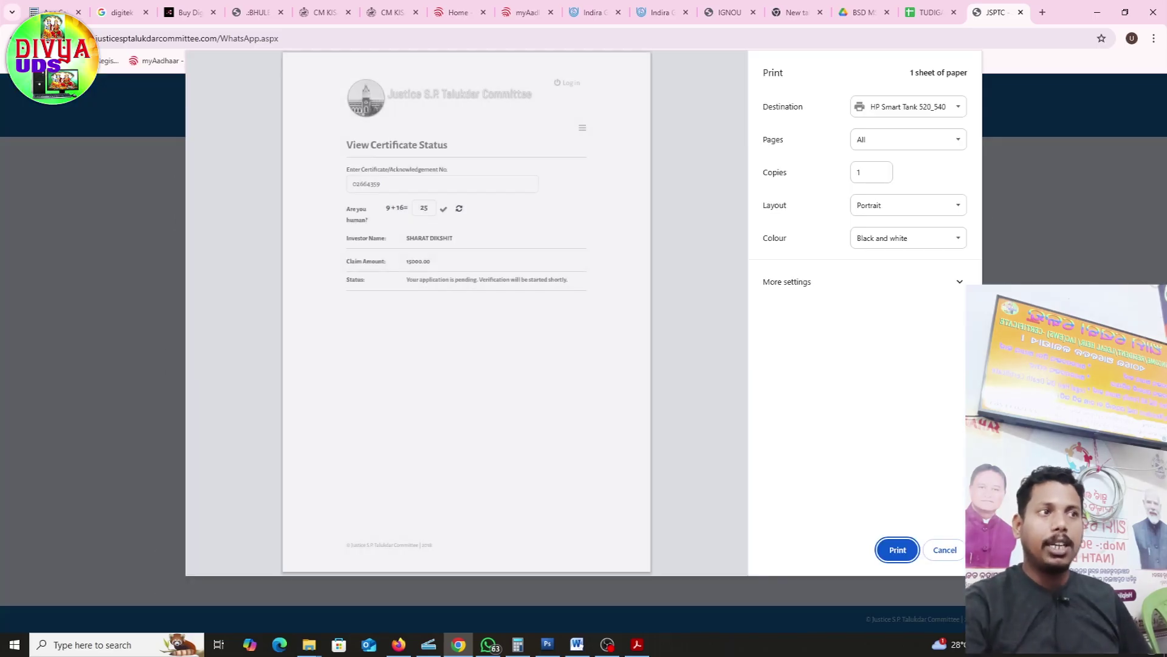
{"action": "key", "text": "Return"}
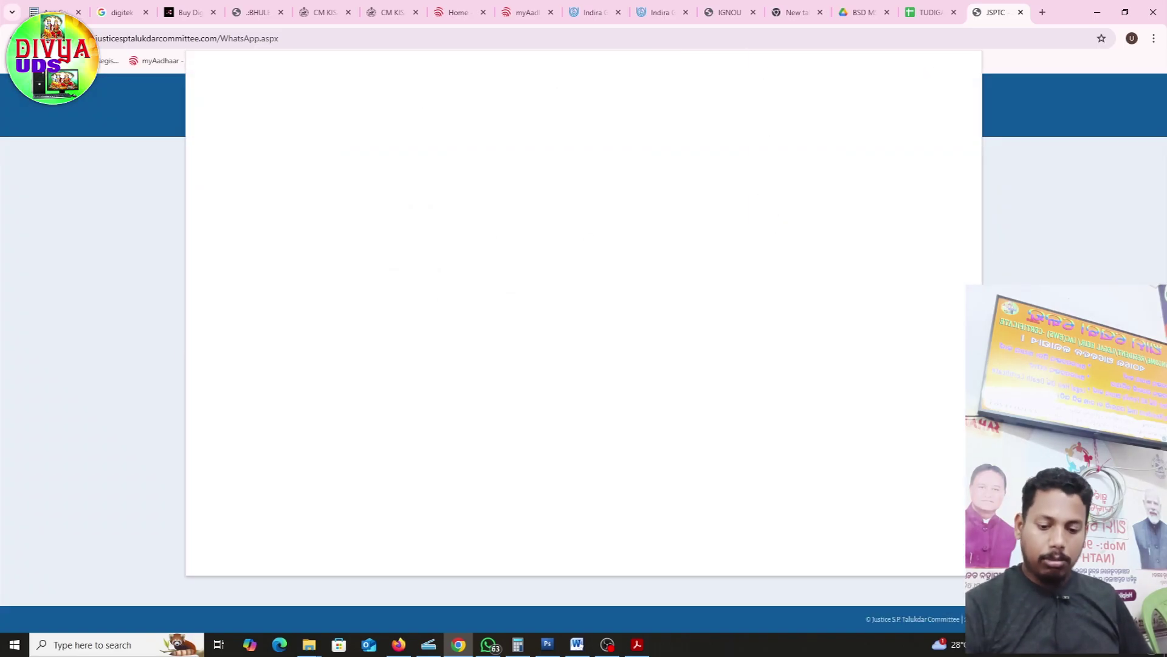